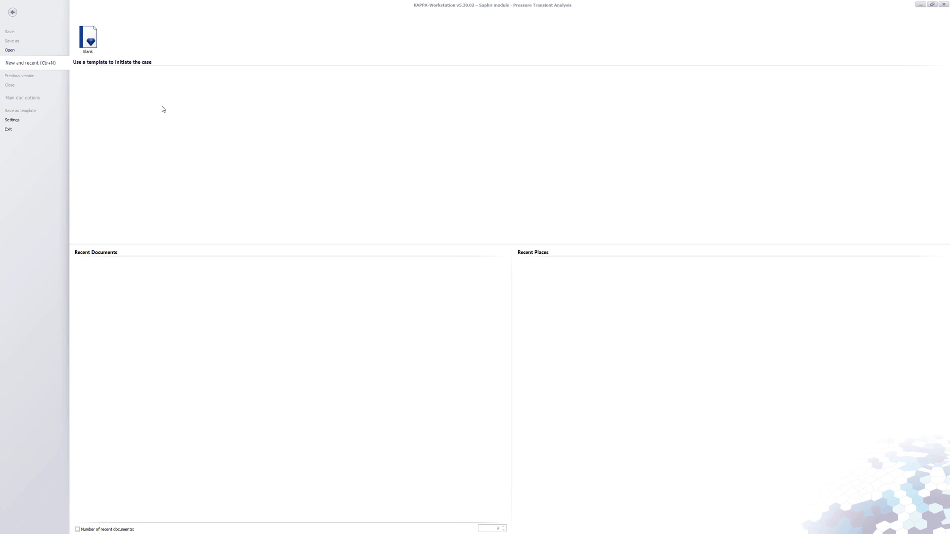
Step: Start a new blank document with reference time 30/07/2001 and accept the default analysis parameters
left_click(101, 51)
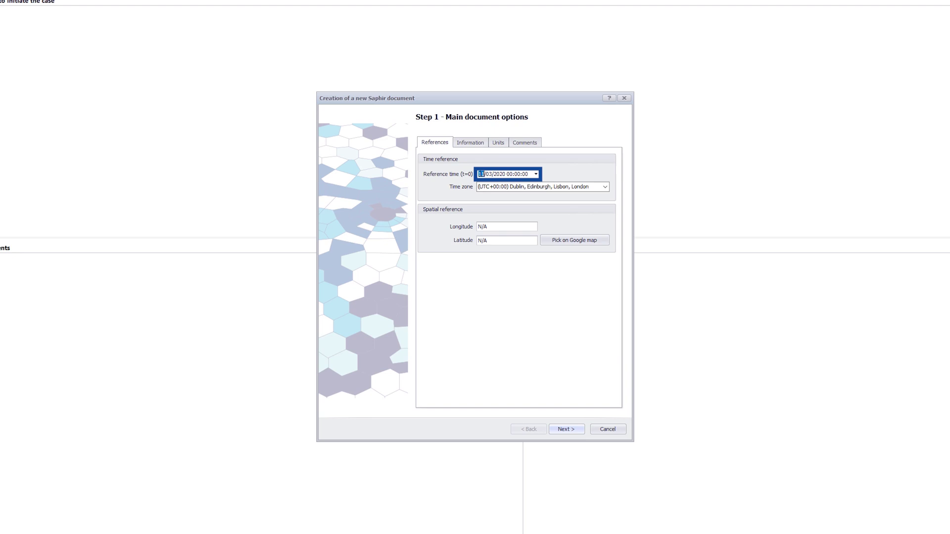
type("30/07/2001")
left_click(578, 430)
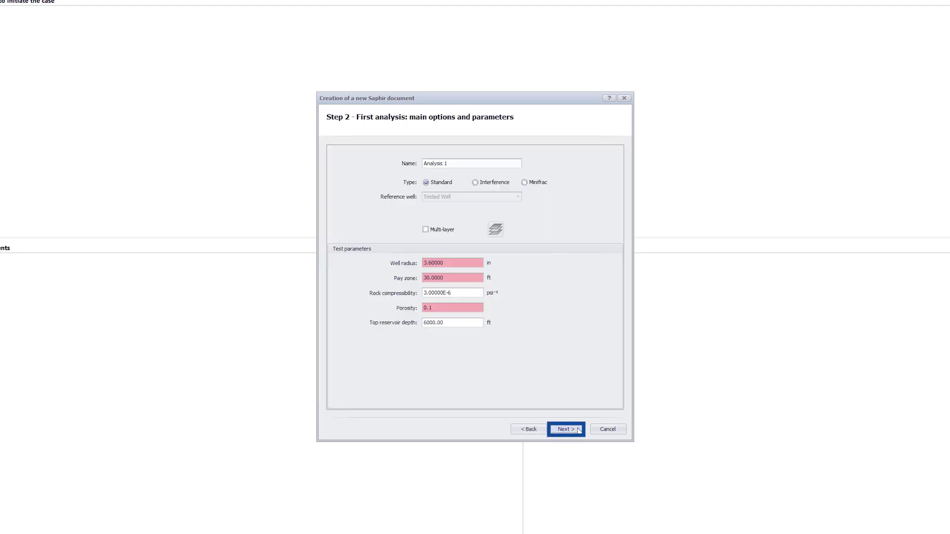
left_click(566, 429)
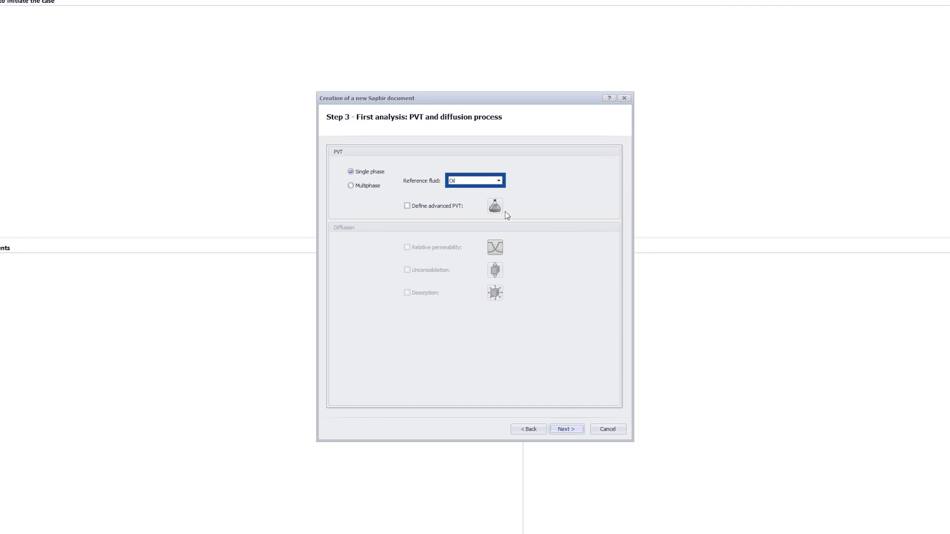
Step: Set the reference fluid to gas with a dry-gas advanced PVT and advance to the loglog model step
left_click(499, 181)
left_click(482, 197)
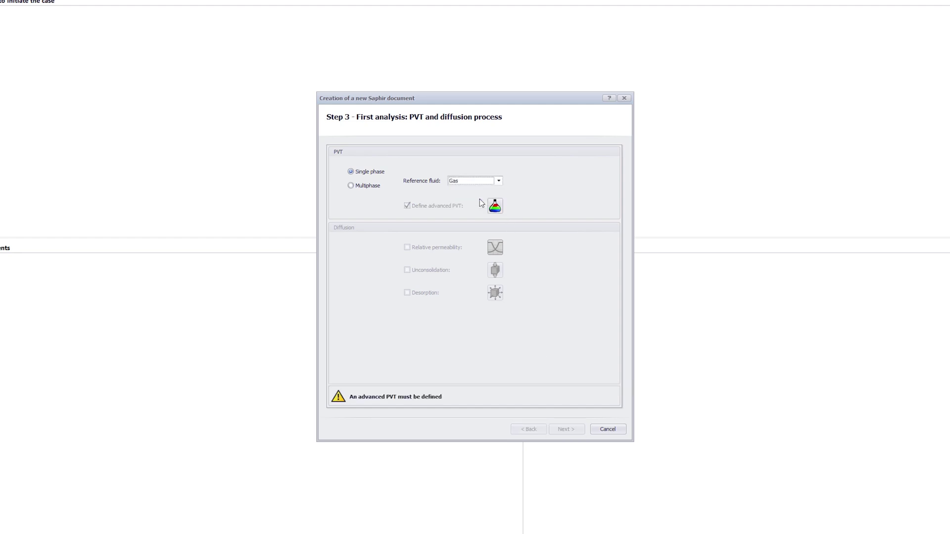
left_click(495, 205)
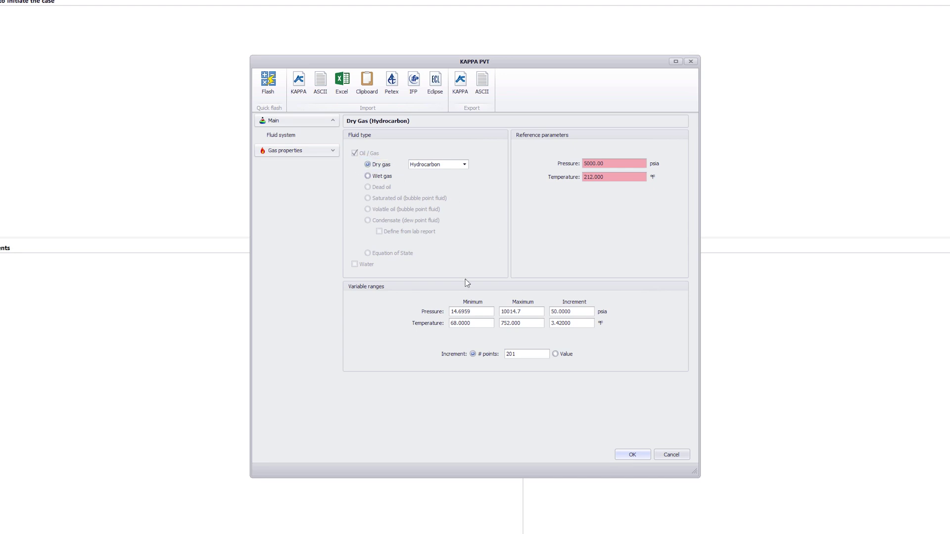
left_click(628, 454)
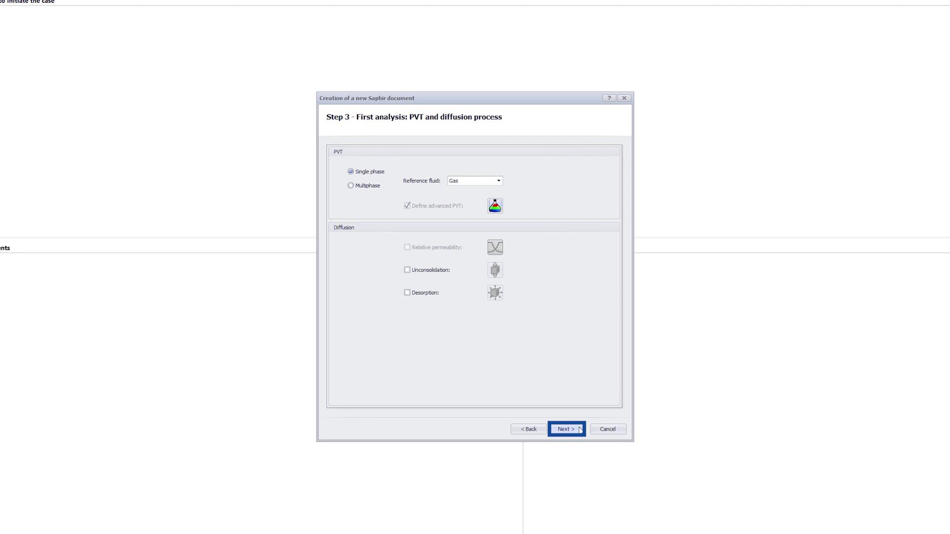
left_click(579, 430)
left_click(578, 429)
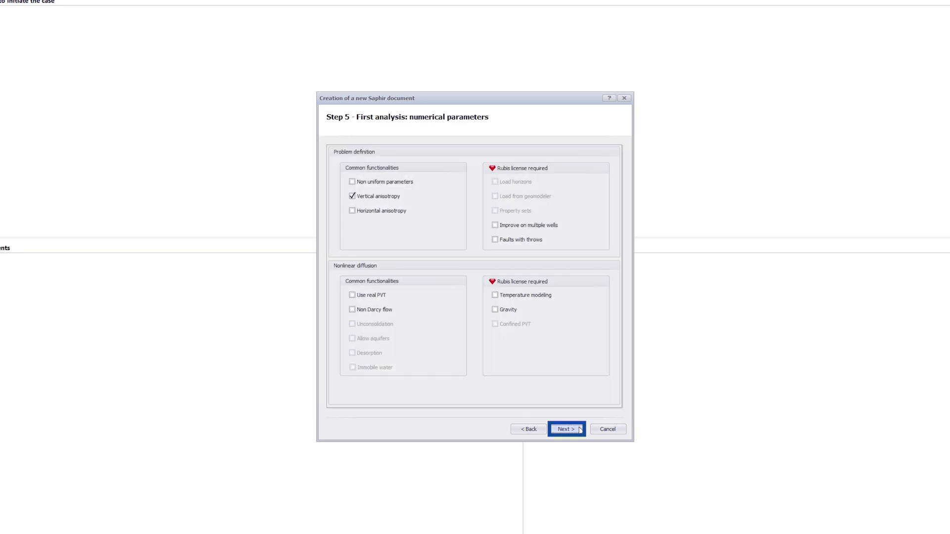
left_click(579, 430)
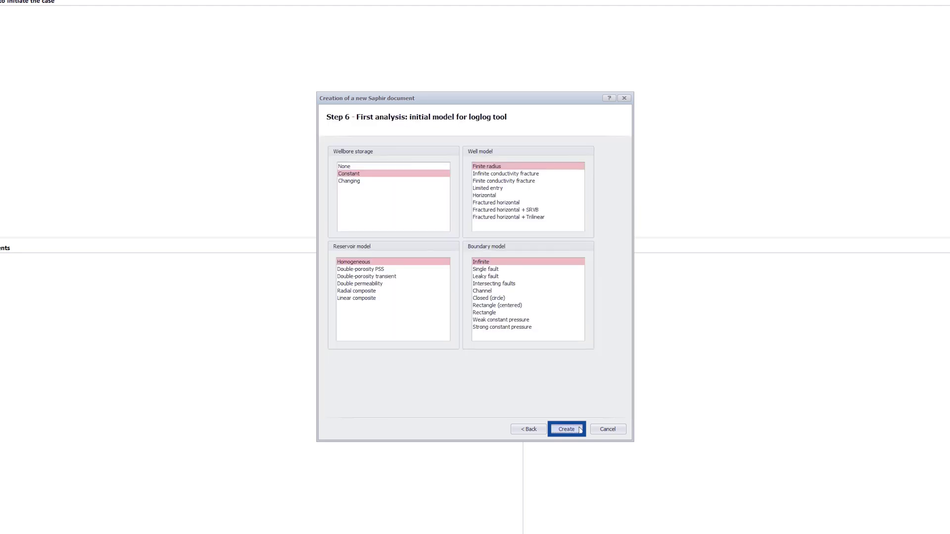
Step: Create the analysis and open the SapGS04.pre text file for pressure loading
left_click(566, 429)
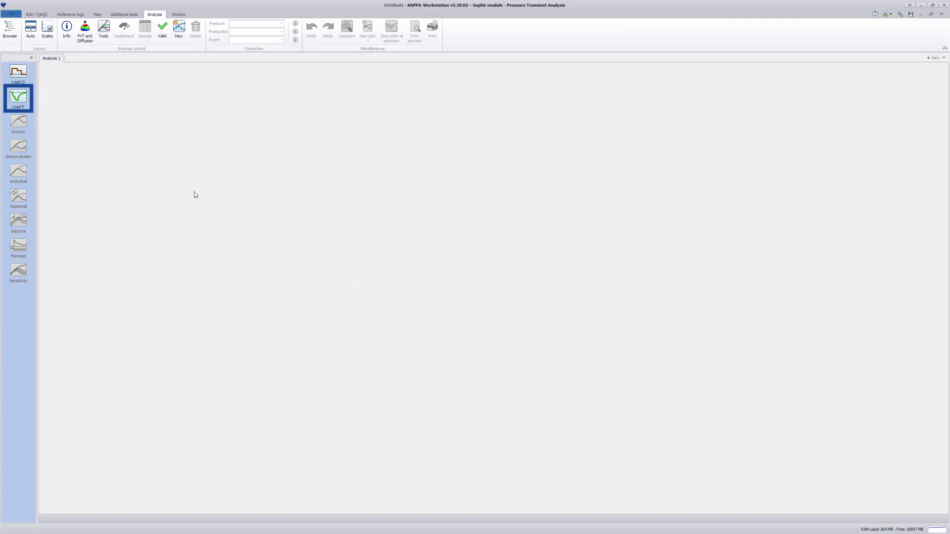
left_click(19, 97)
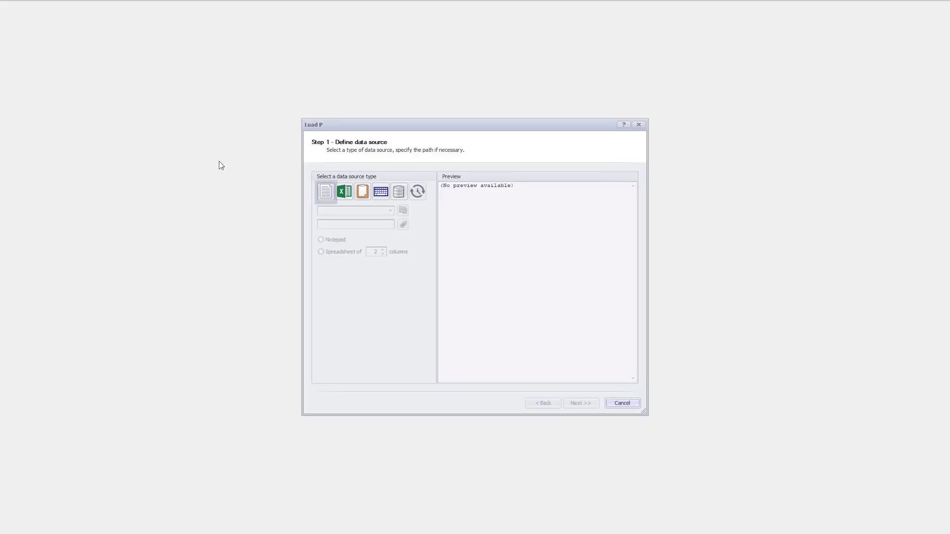
left_click(325, 196)
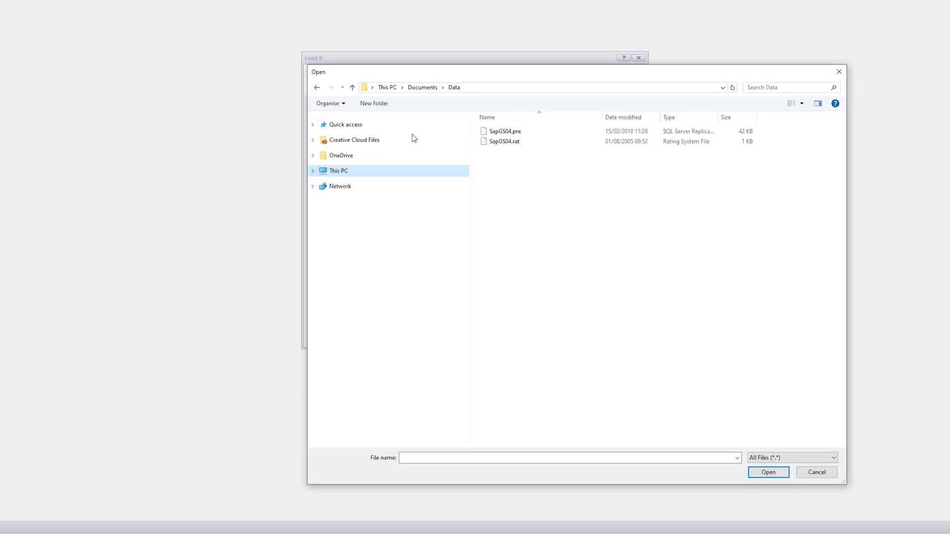
left_click(501, 135)
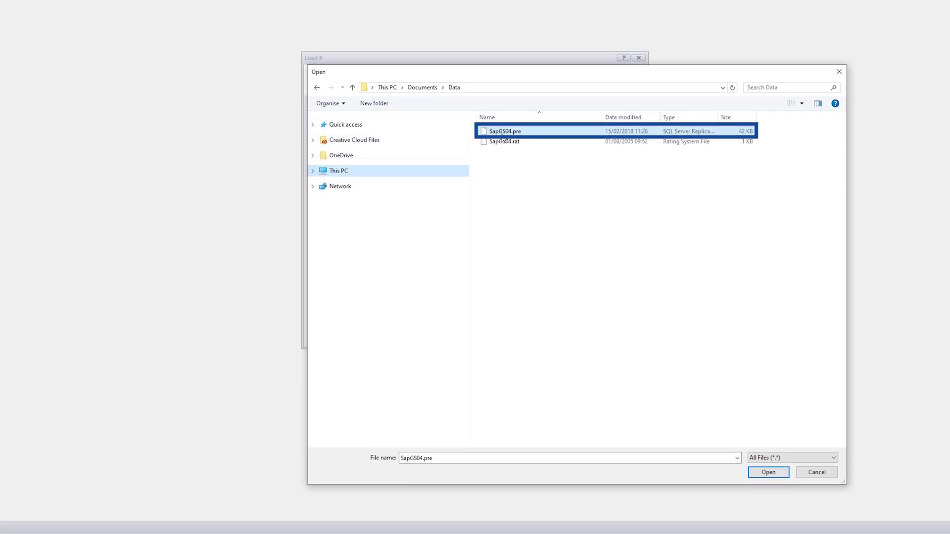
left_click(760, 472)
left_click(592, 403)
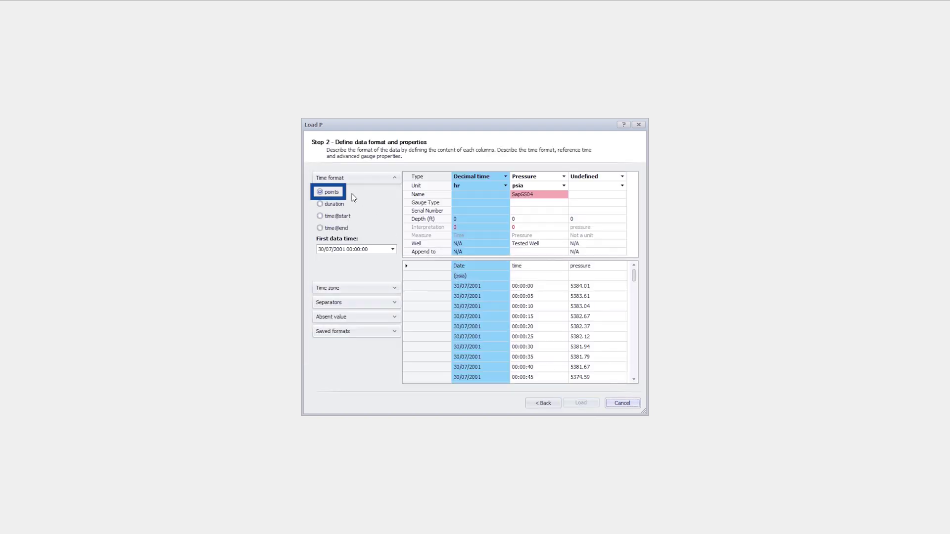
Step: Define the columns as Date, Time and Pressure in psia, then load the pressure data
left_click(505, 177)
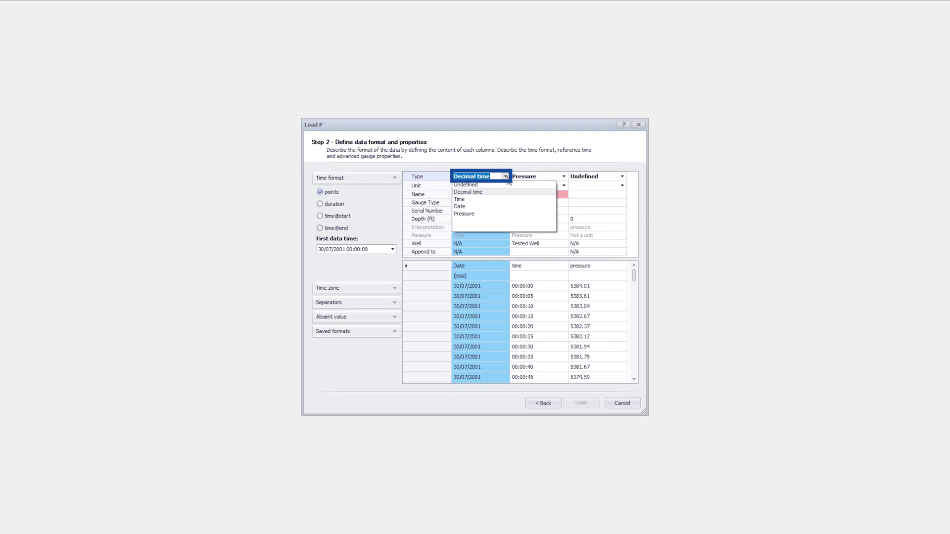
left_click(464, 206)
left_click(564, 177)
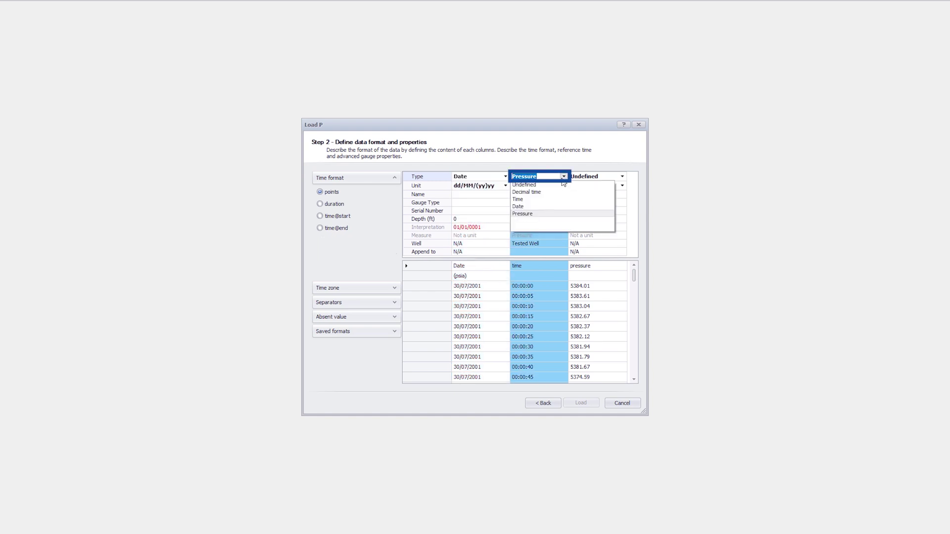
left_click(519, 199)
left_click(593, 176)
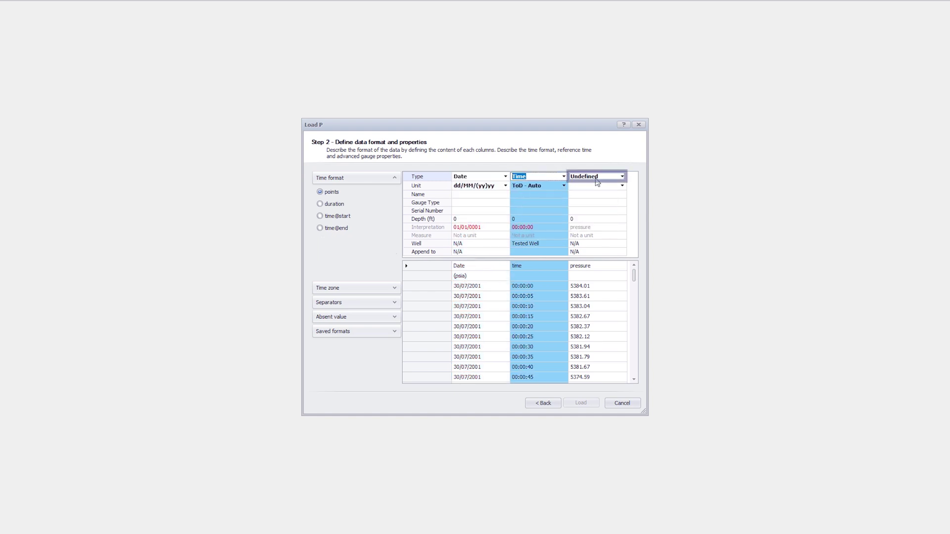
left_click(622, 177)
left_click(598, 214)
left_click(614, 187)
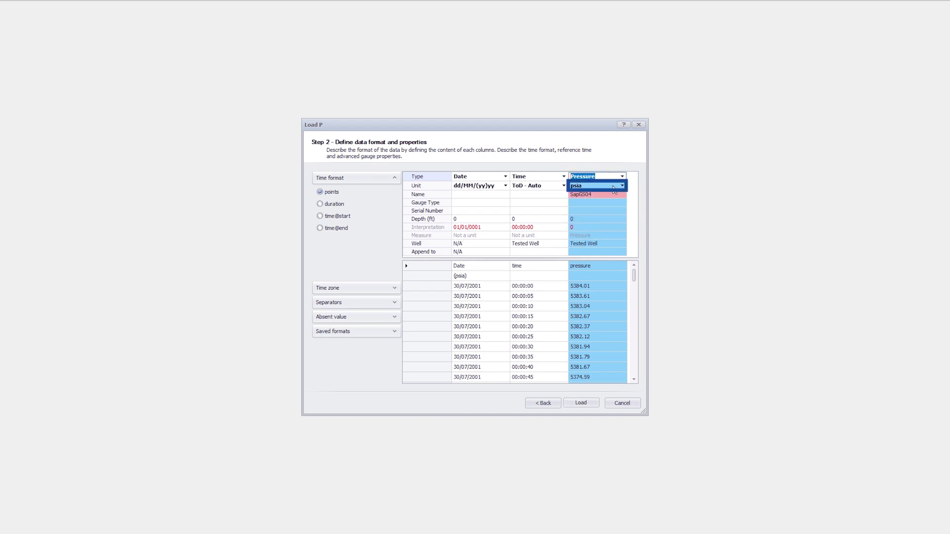
left_click(436, 287)
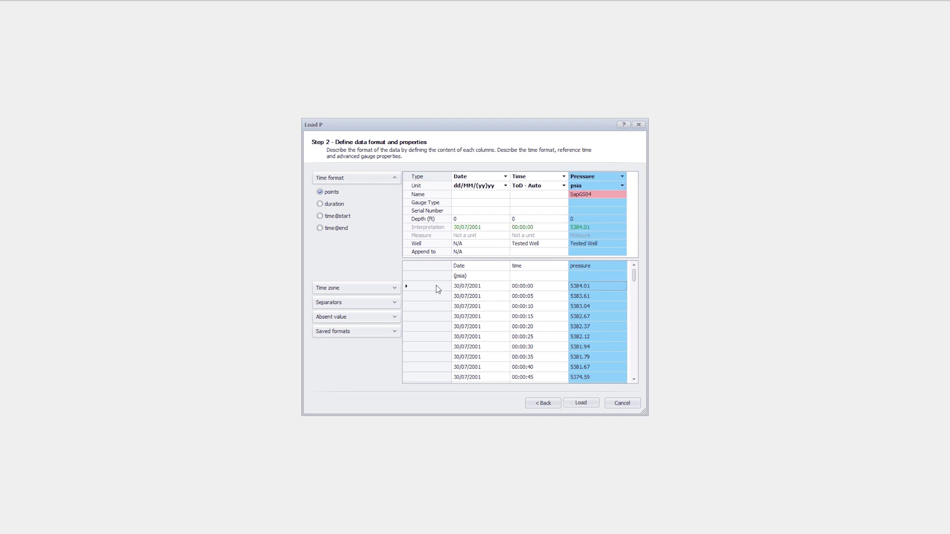
left_click(580, 402)
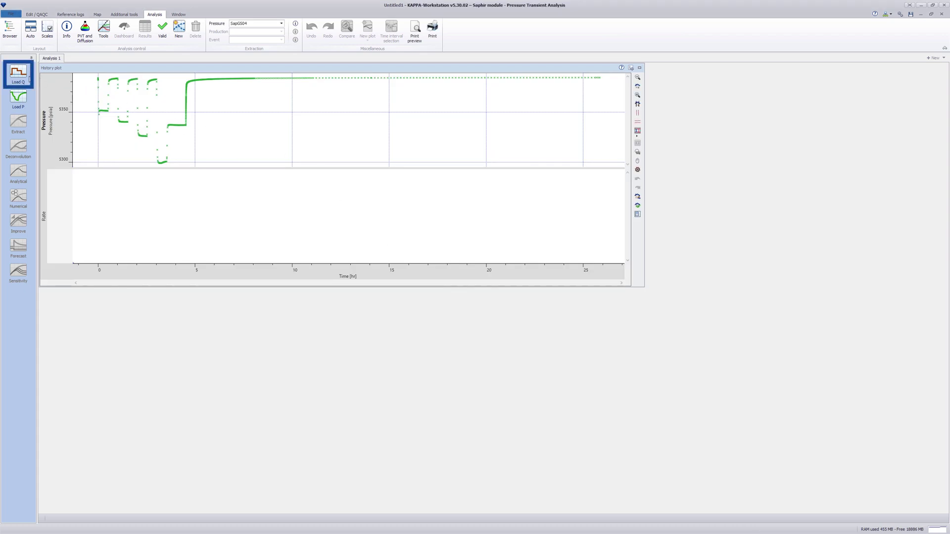
Step: Load the gas rates from the SapGS04.rat text file as hour durations in Mscf/D
left_click(24, 78)
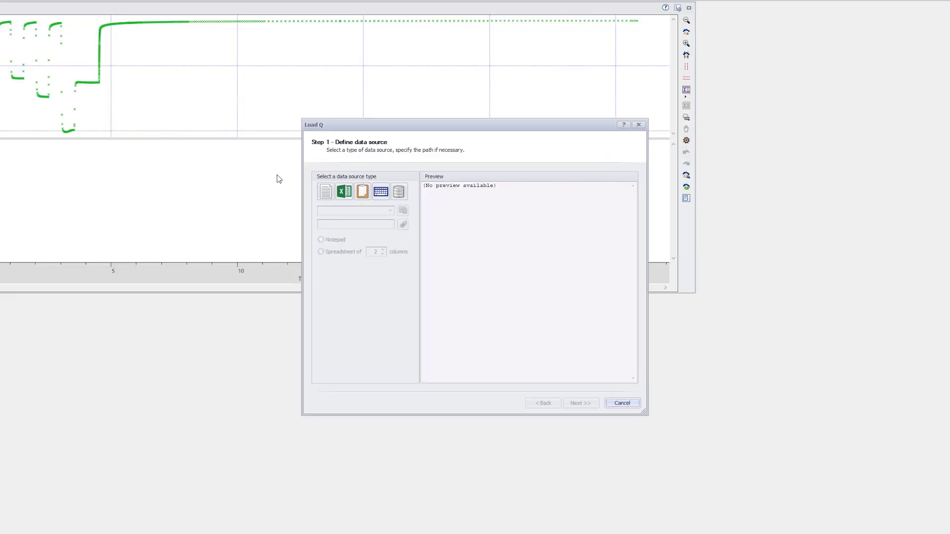
left_click(325, 194)
left_click(502, 210)
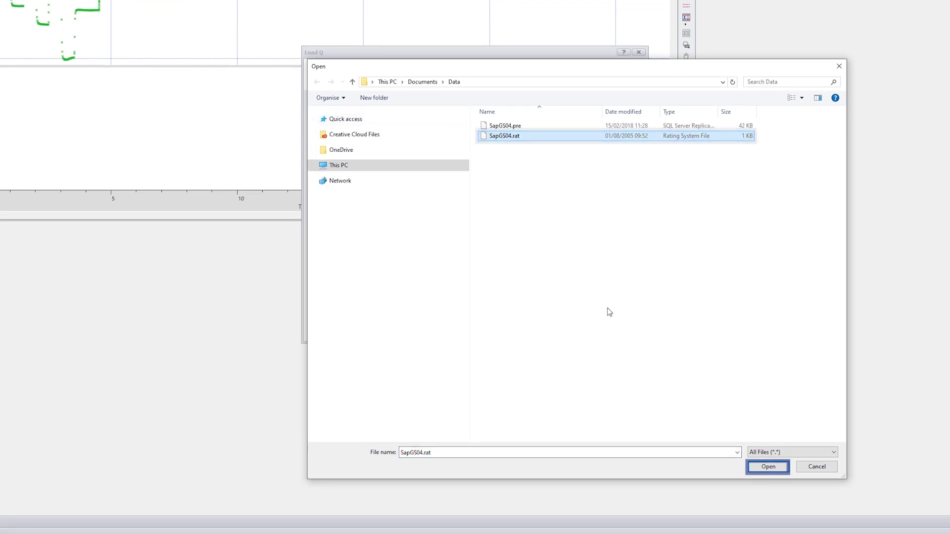
left_click(767, 466)
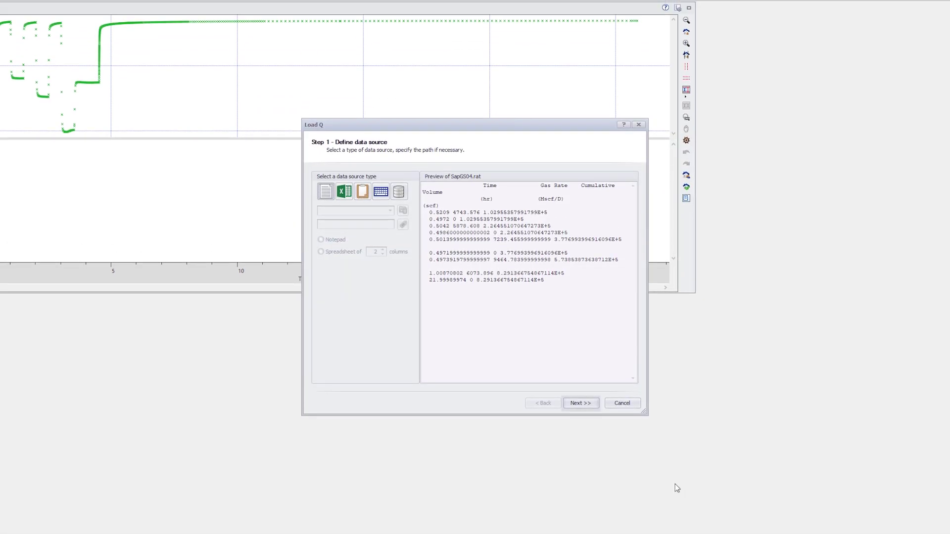
left_click(593, 365)
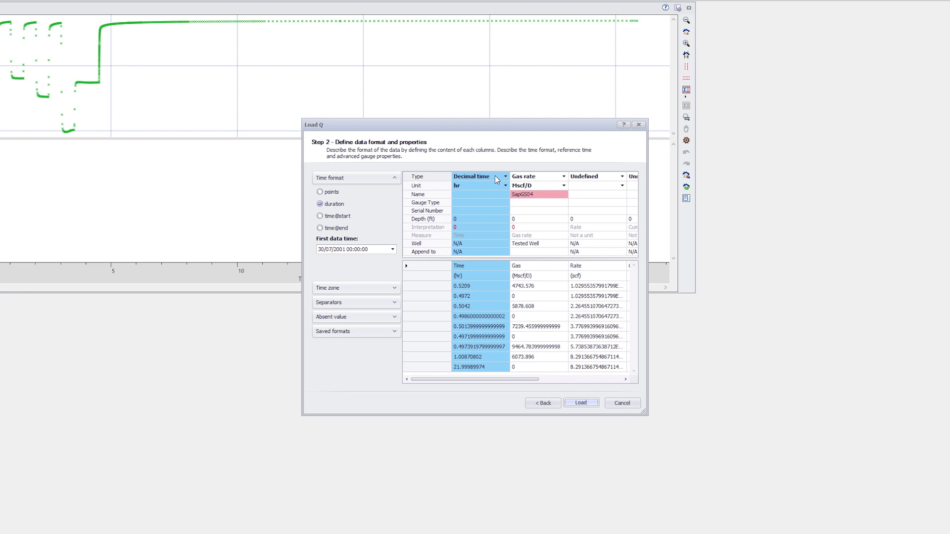
left_click(581, 403)
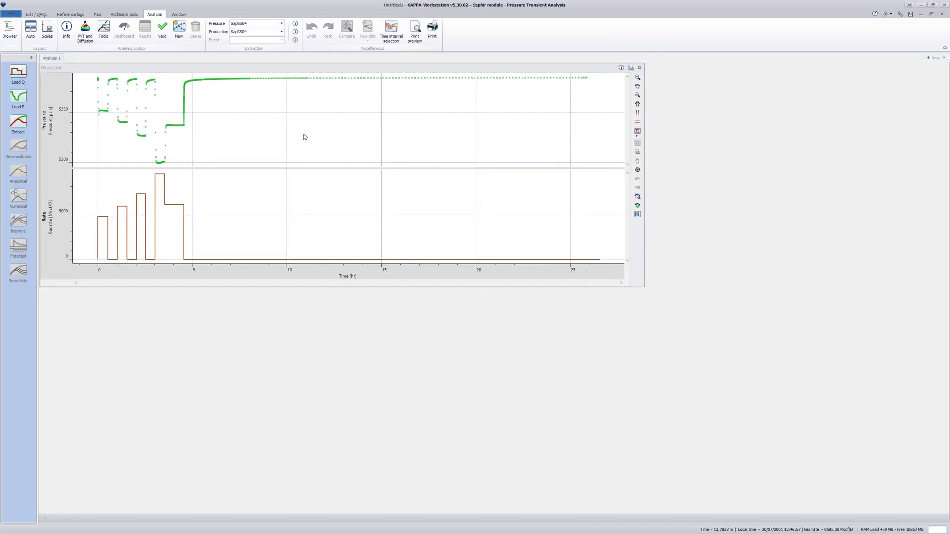
Step: Extract Build-Up #4 and generate a matching analytical model, giving skin 10.1996
double_click(259, 68)
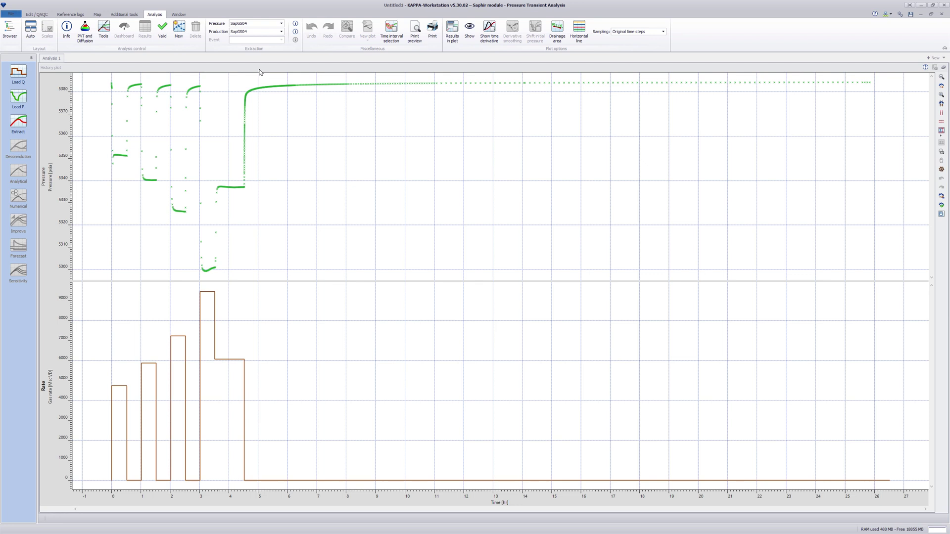
double_click(259, 72)
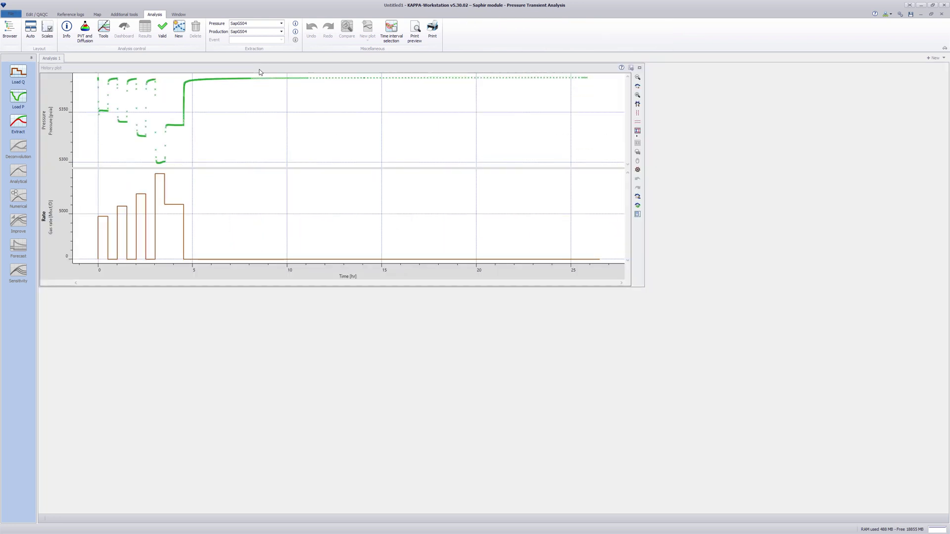
left_click(18, 122)
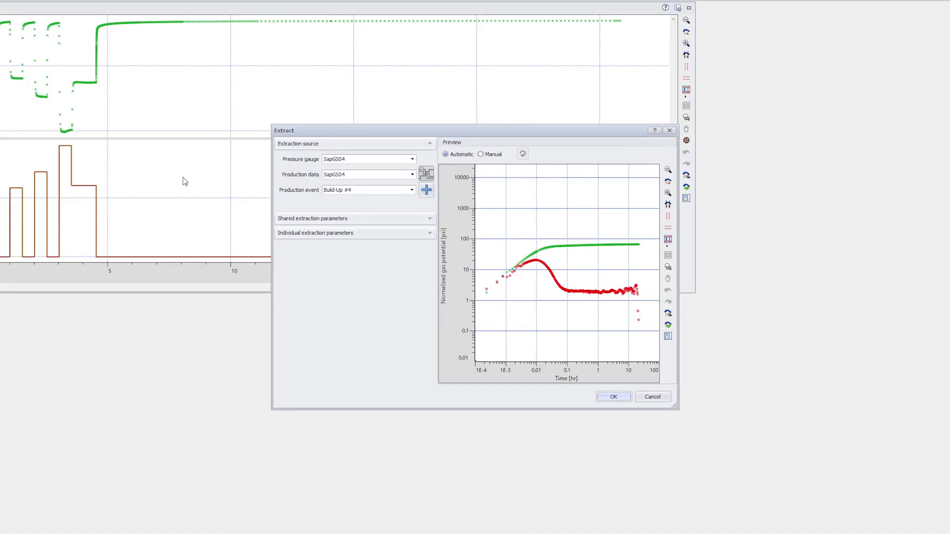
left_click(426, 191)
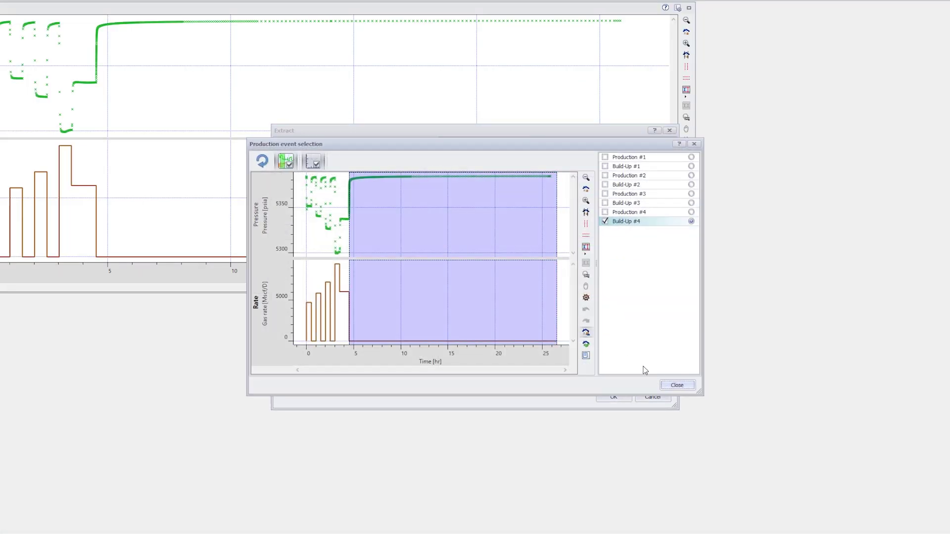
left_click(676, 386)
left_click(613, 396)
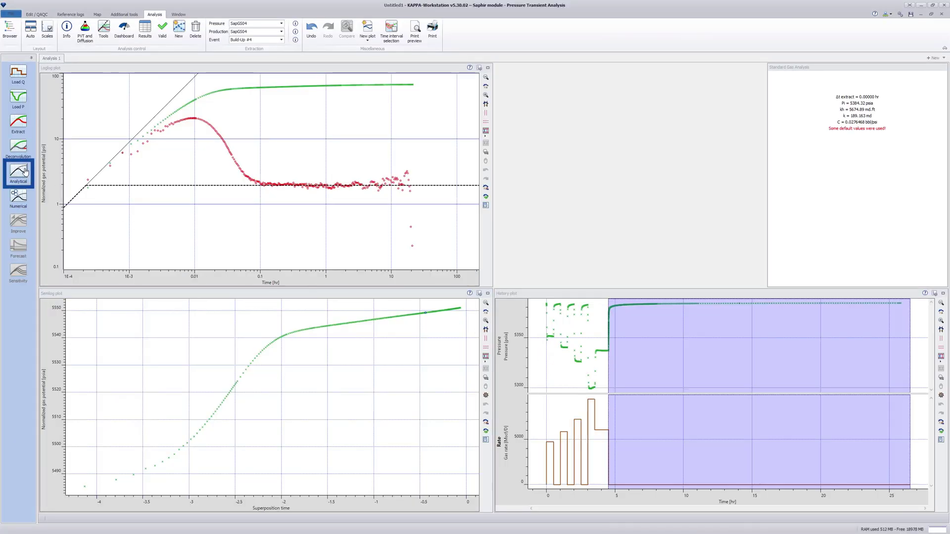
left_click(20, 172)
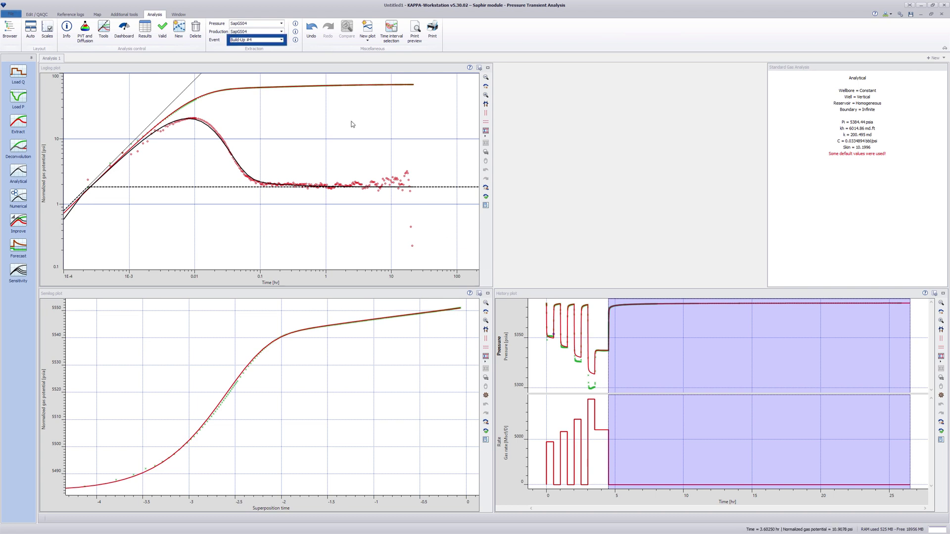
Step: Select every build-up period by type and extract all four together
left_click(281, 39)
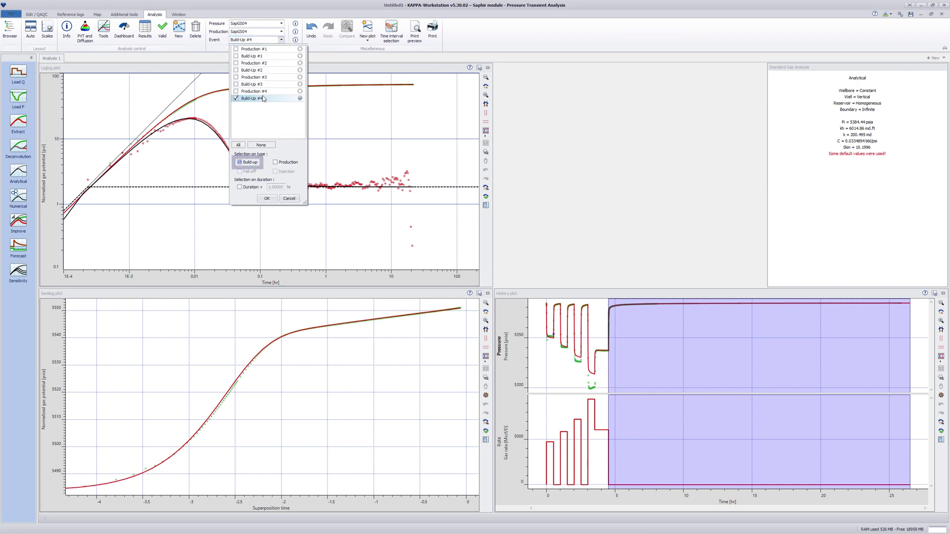
left_click(239, 163)
left_click(239, 163)
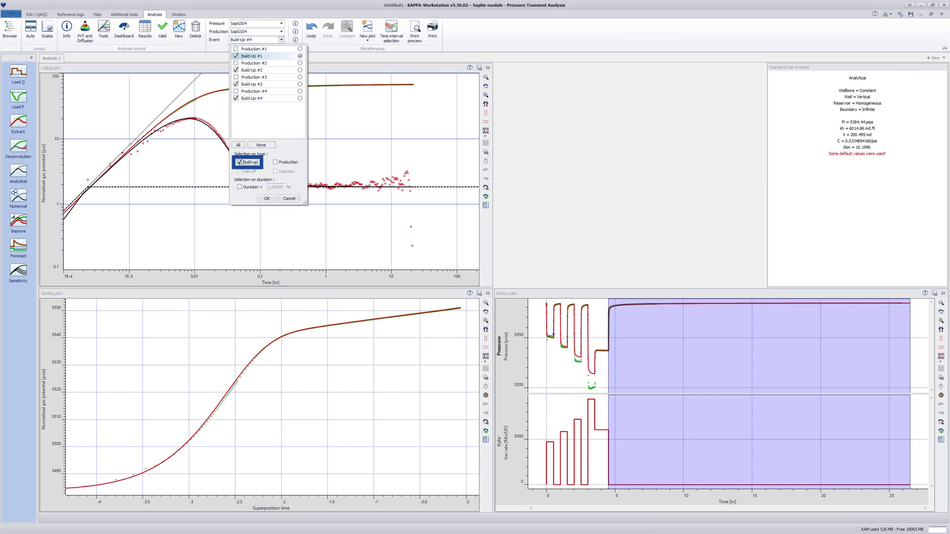
left_click(268, 198)
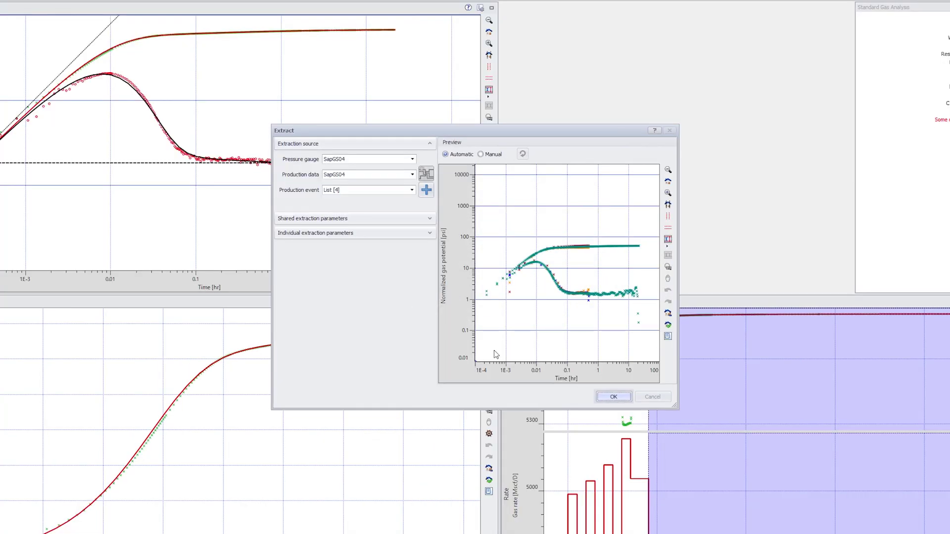
left_click(581, 367)
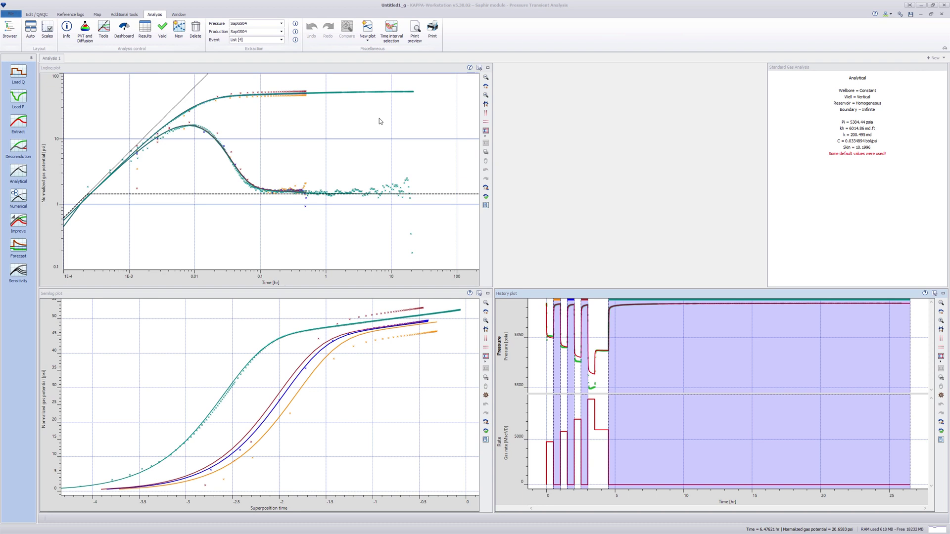
Step: Fit individual semilog lines to each build-up over the flat derivative region
right_click(380, 121)
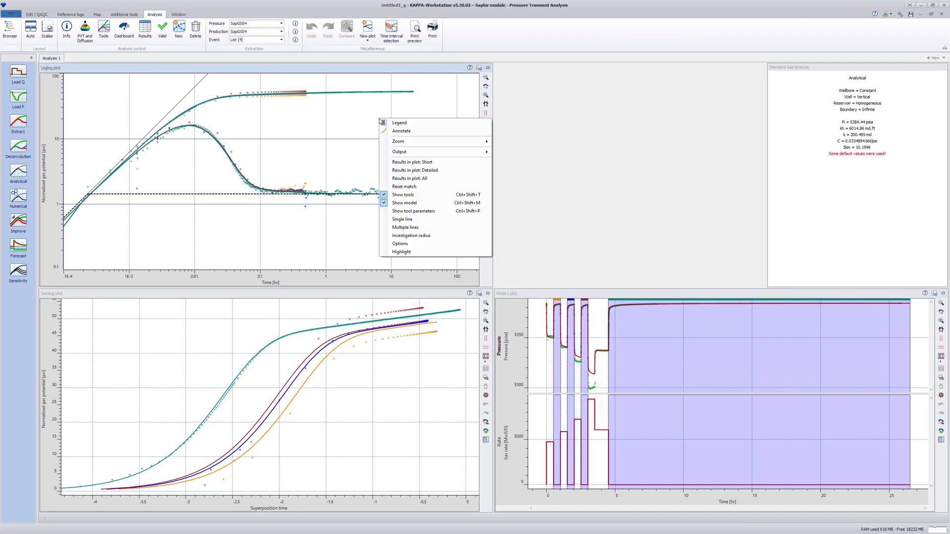
left_click(383, 227)
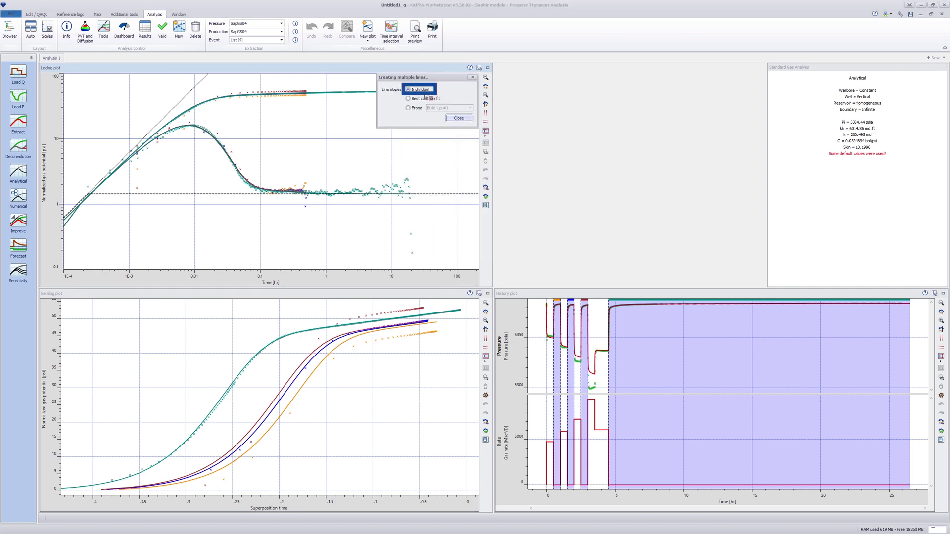
left_click_drag(269, 186, 303, 200)
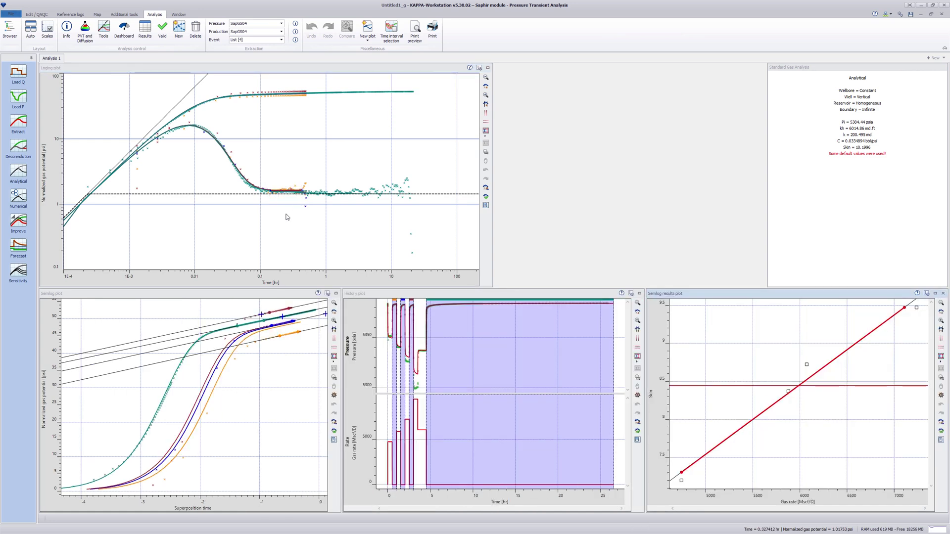
Step: Enlarge the semilog plot, then the skin versus gas rate results plot, to inspect them
double_click(241, 293)
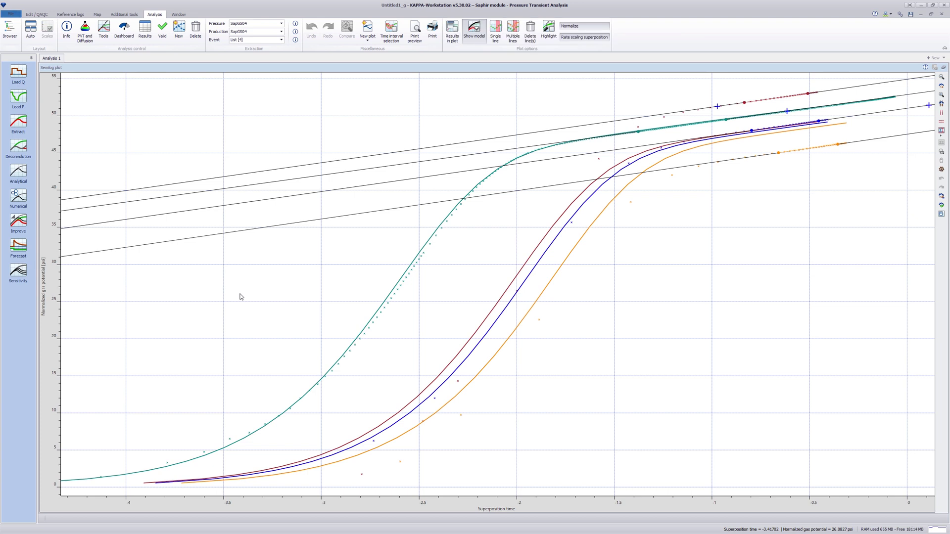
double_click(374, 67)
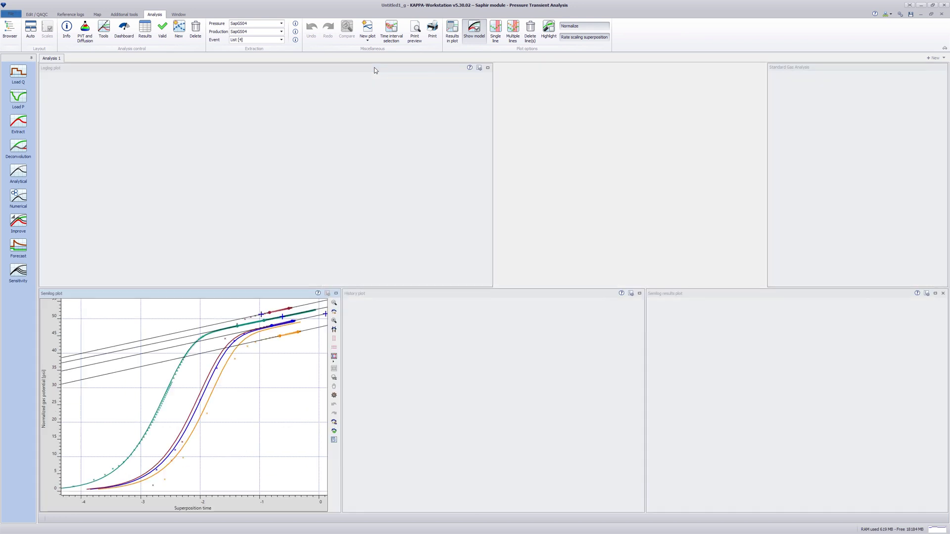
double_click(682, 293)
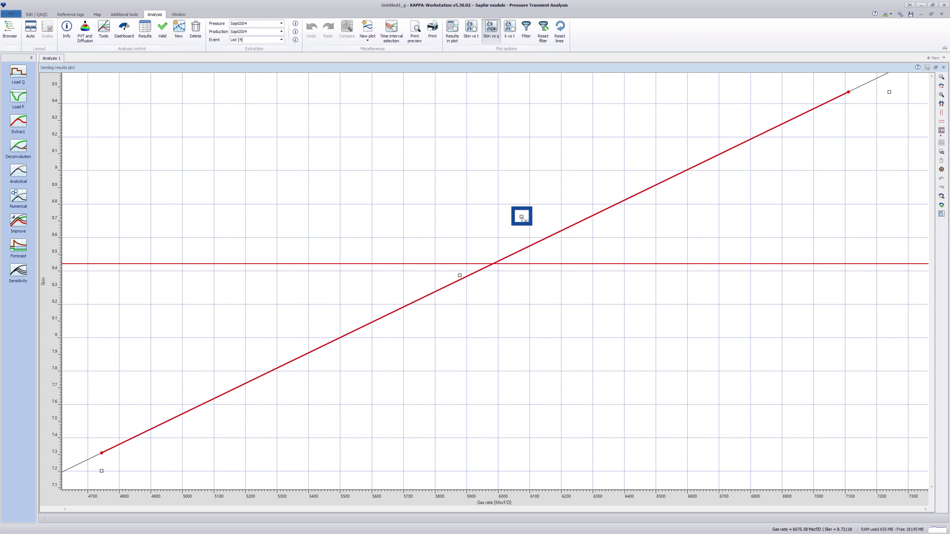
mouse_move(523, 219)
Step: Send the semilog line results (k 178.082 md, zero-rate skin 2.97406) to the analytical model
double_click(591, 67)
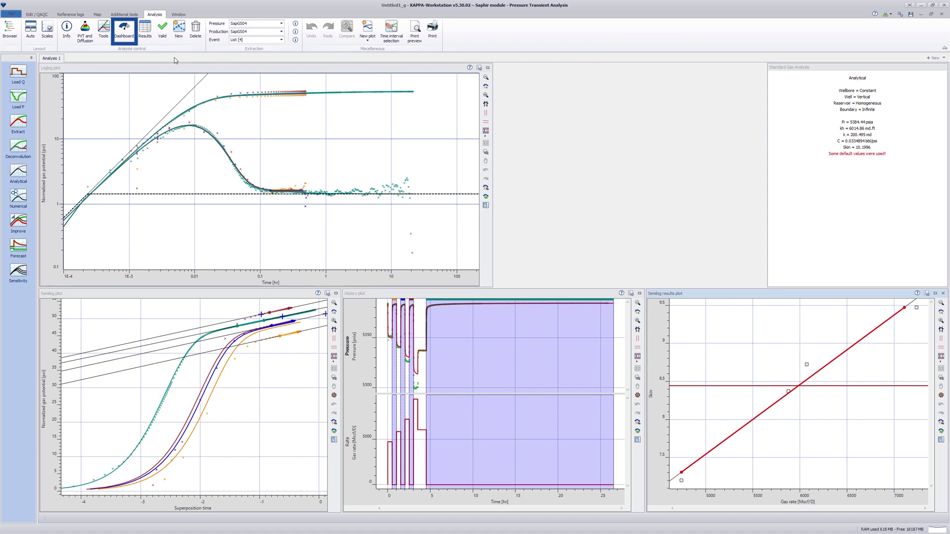
left_click(131, 39)
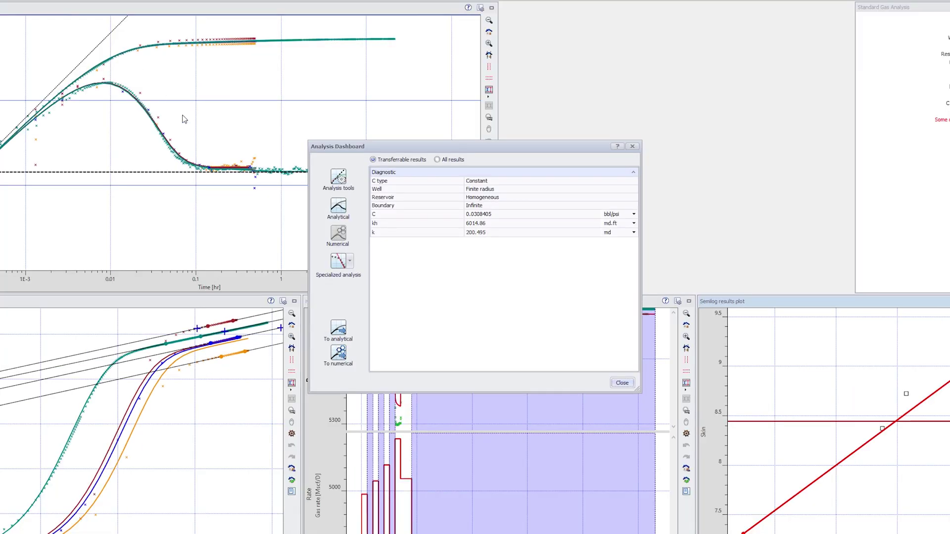
left_click(351, 263)
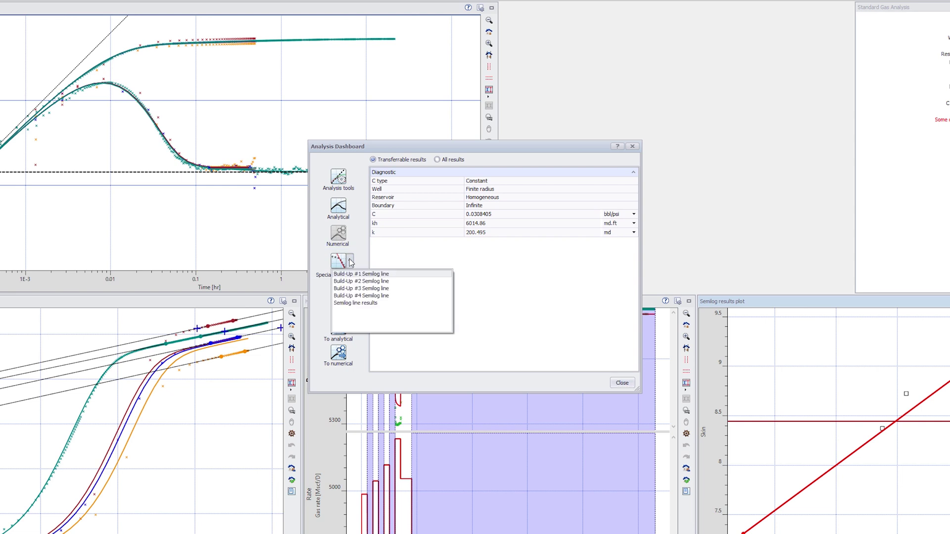
left_click(353, 302)
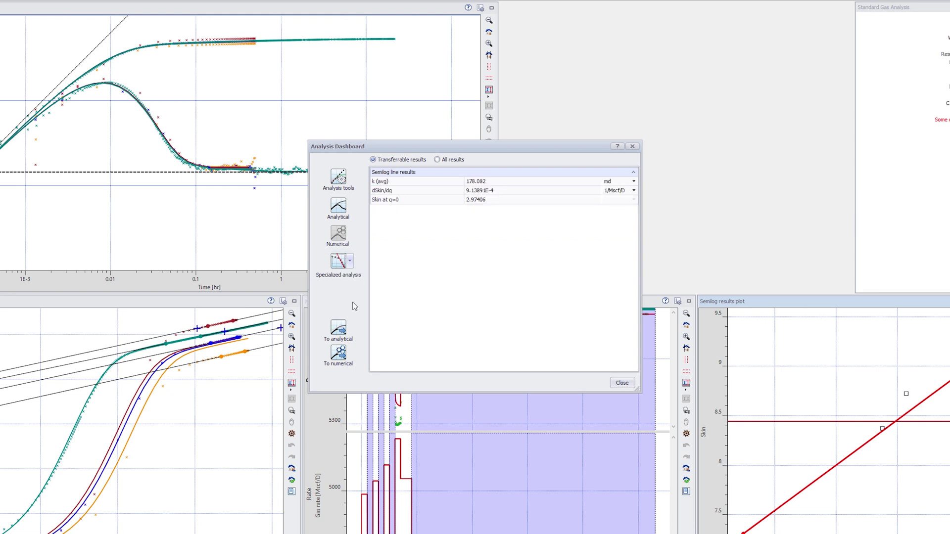
left_click(423, 200)
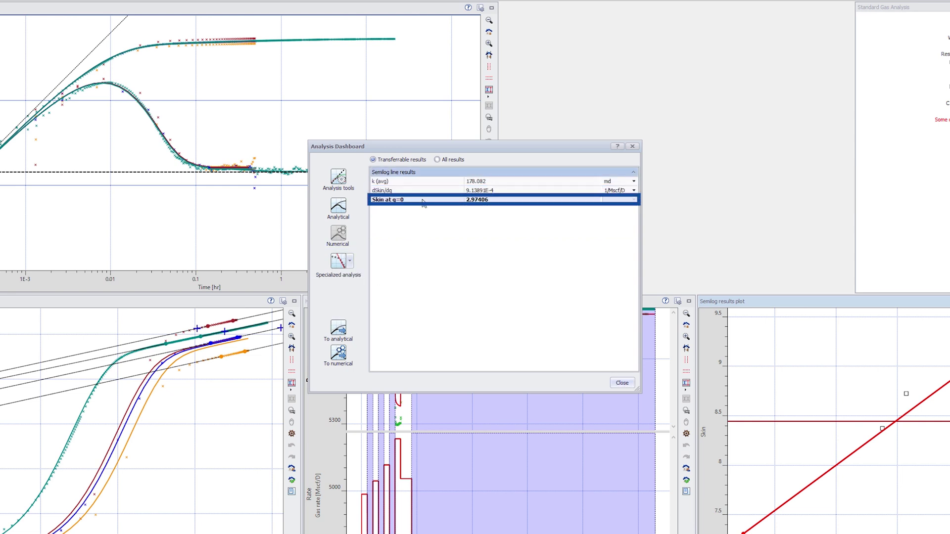
left_click(338, 329)
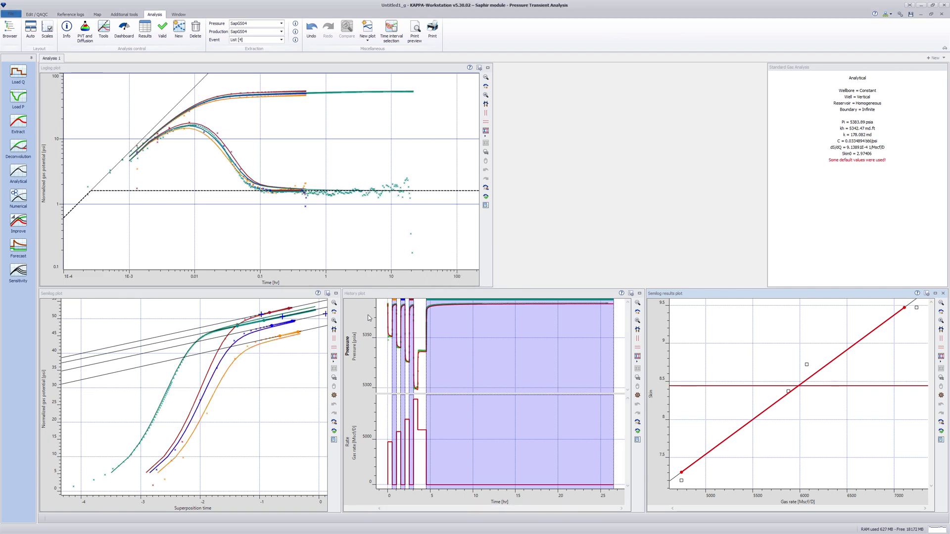
double_click(440, 294)
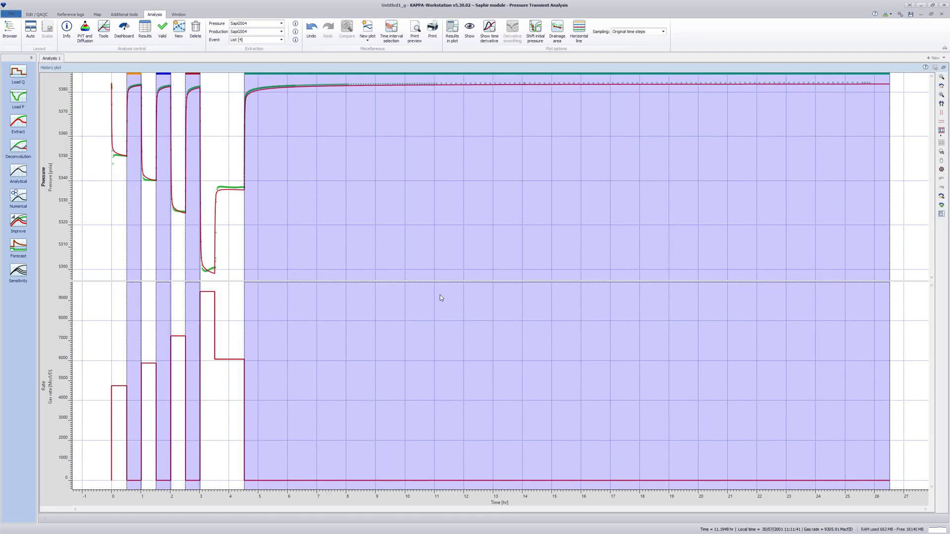
double_click(471, 66)
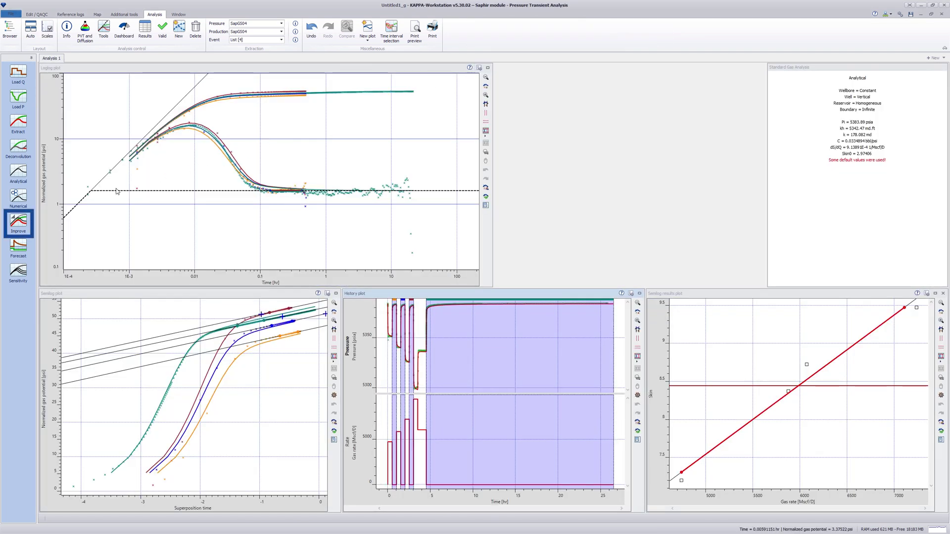
left_click(18, 222)
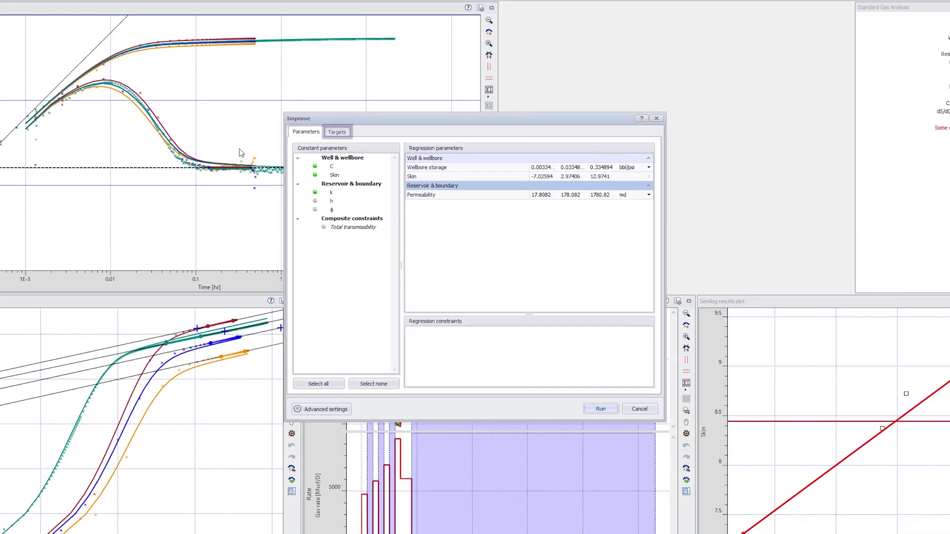
left_click(368, 163)
left_click(302, 161)
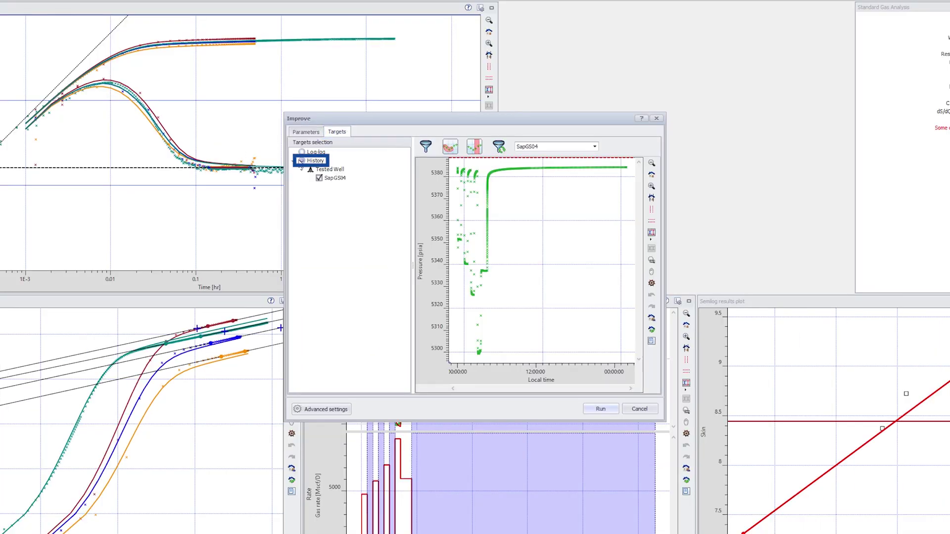
left_click(306, 131)
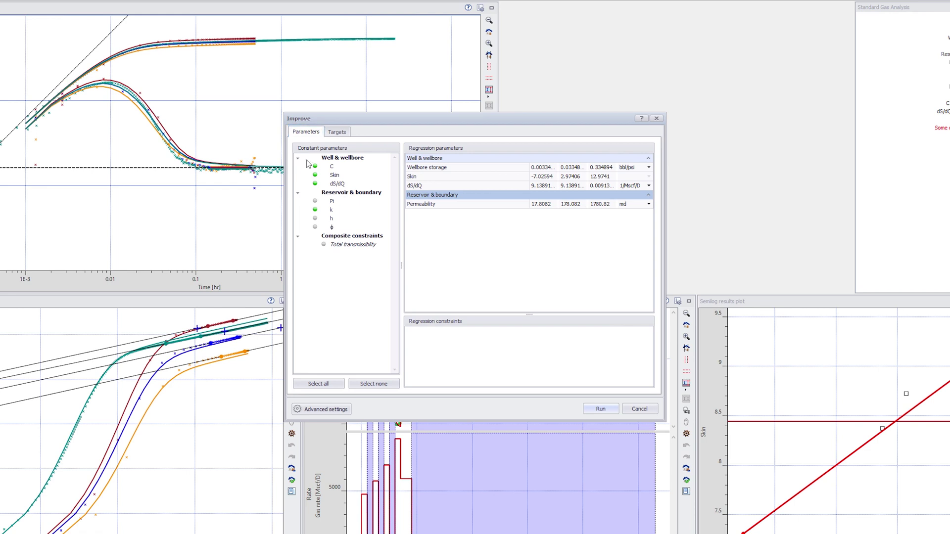
left_click(315, 210)
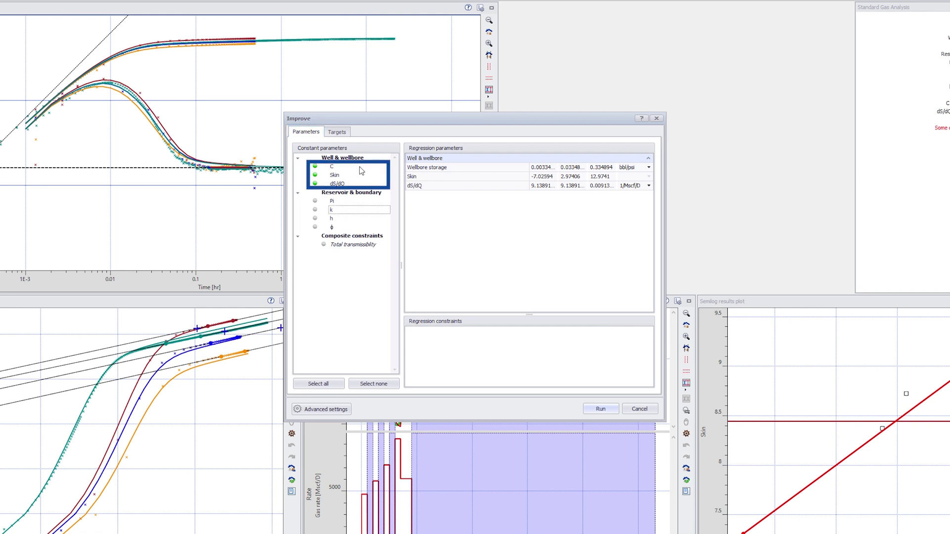
left_click(591, 410)
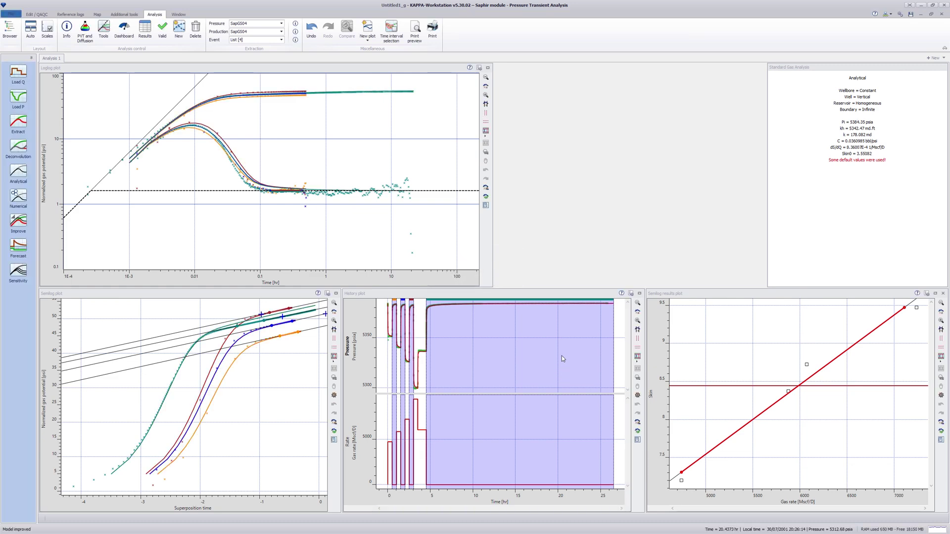
double_click(563, 356)
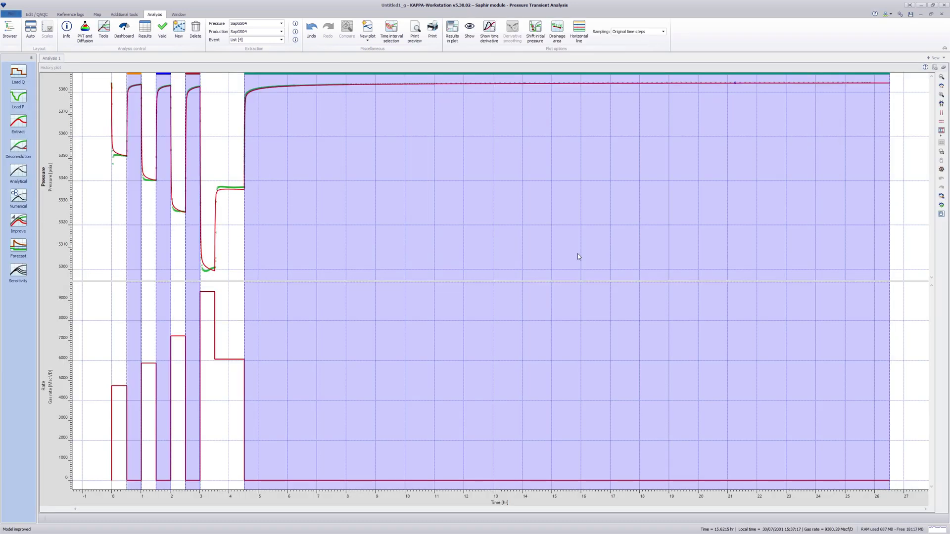
double_click(596, 69)
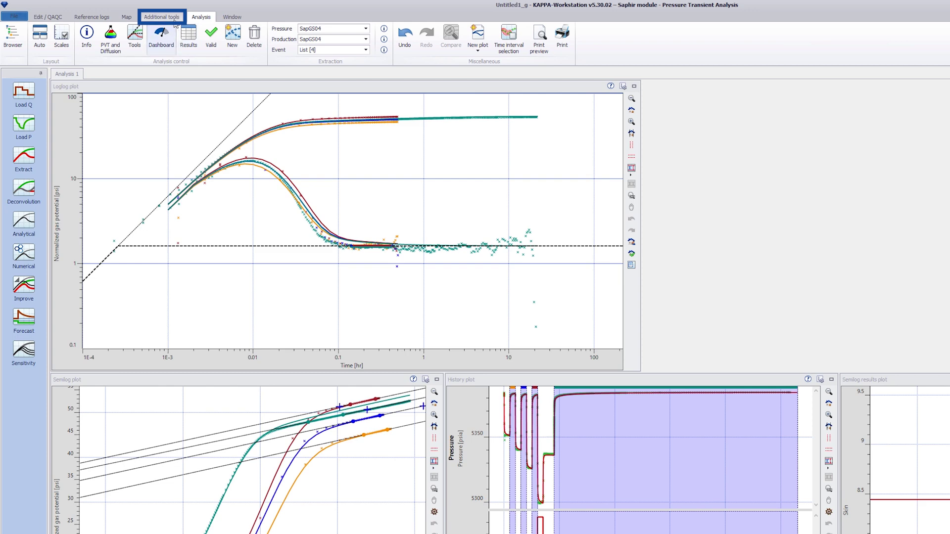
Step: Start a C & n IPR with a Modified isochronal test type and show its data table
left_click(171, 19)
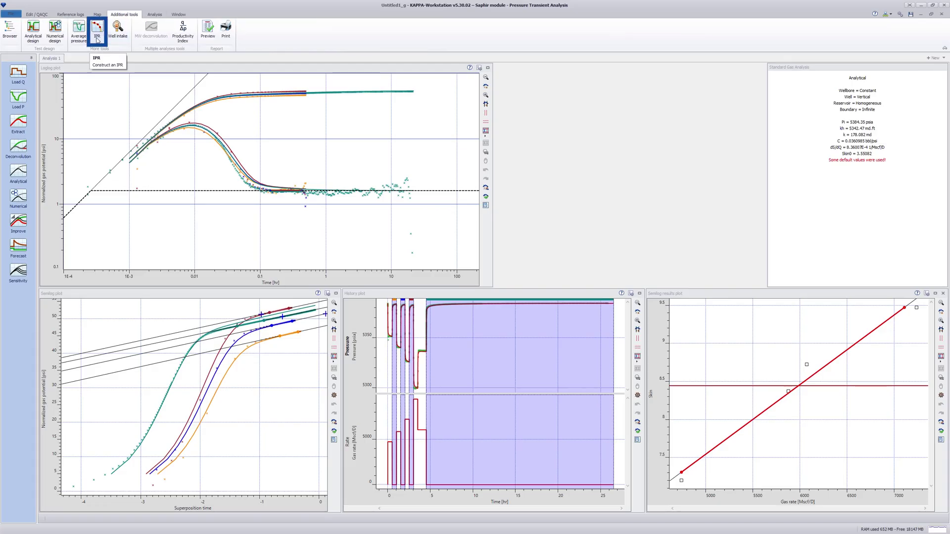
left_click(97, 39)
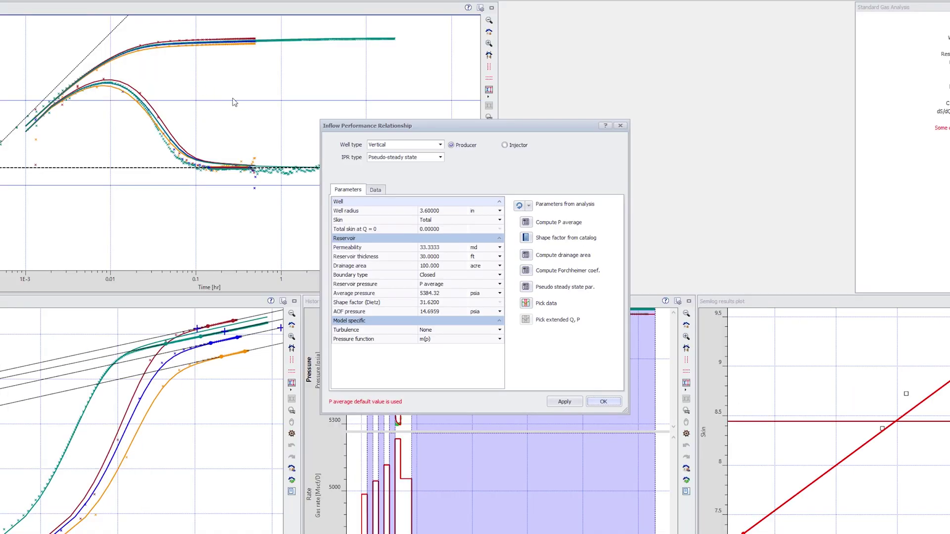
left_click(440, 157)
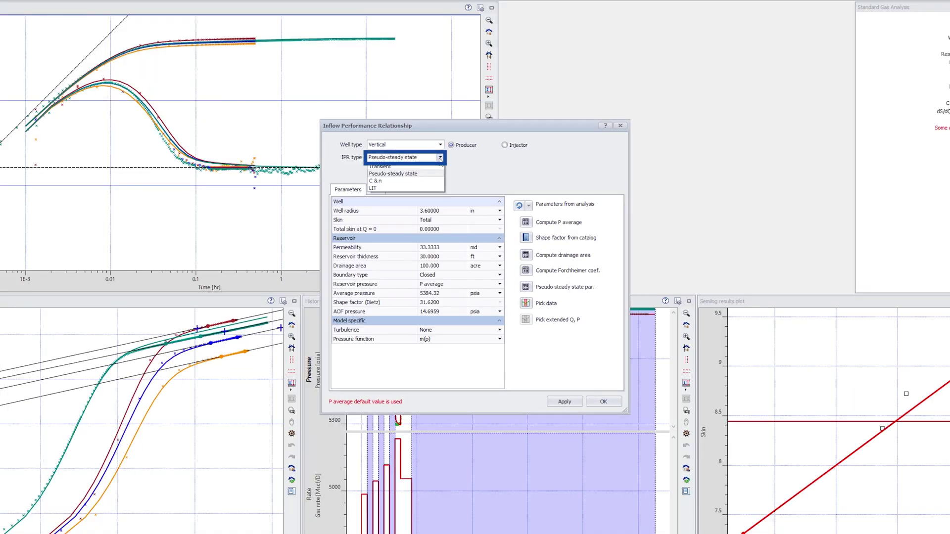
left_click(376, 181)
left_click(439, 169)
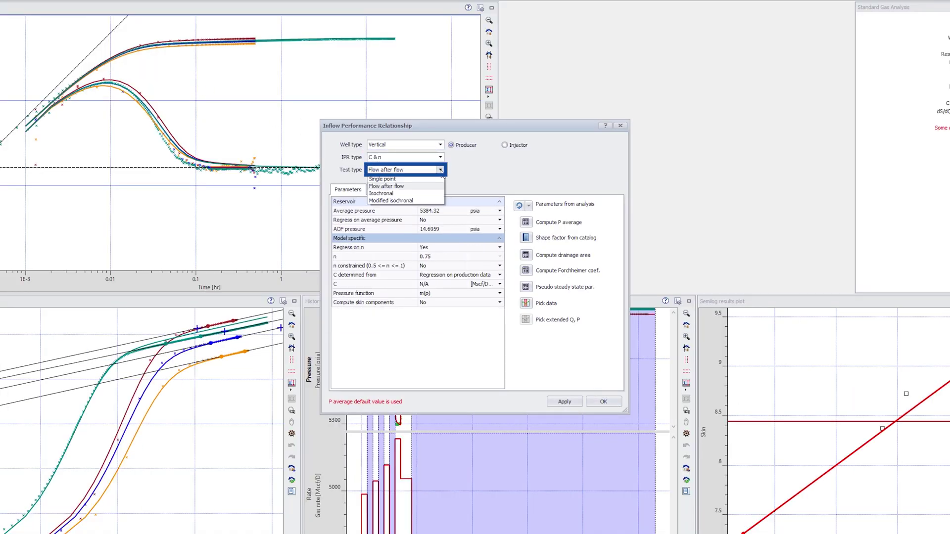
left_click(427, 201)
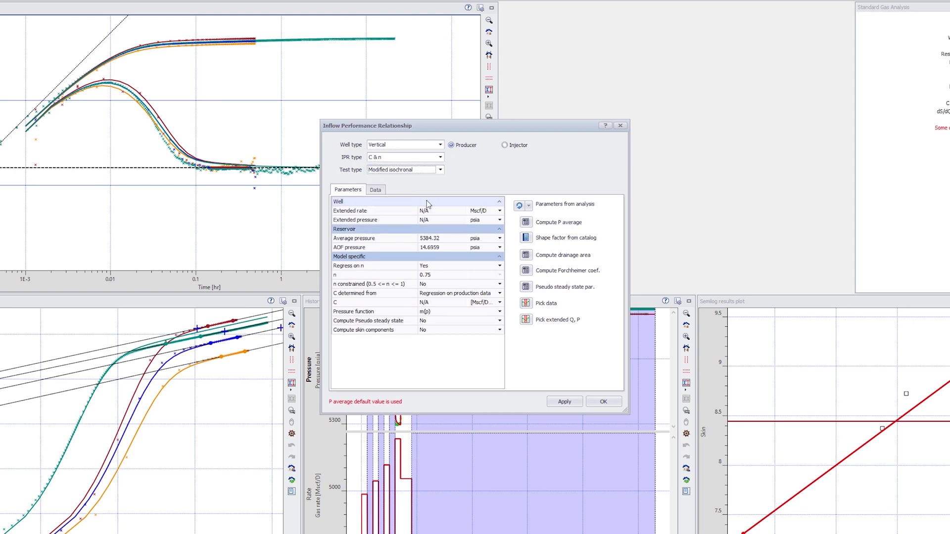
left_click(376, 190)
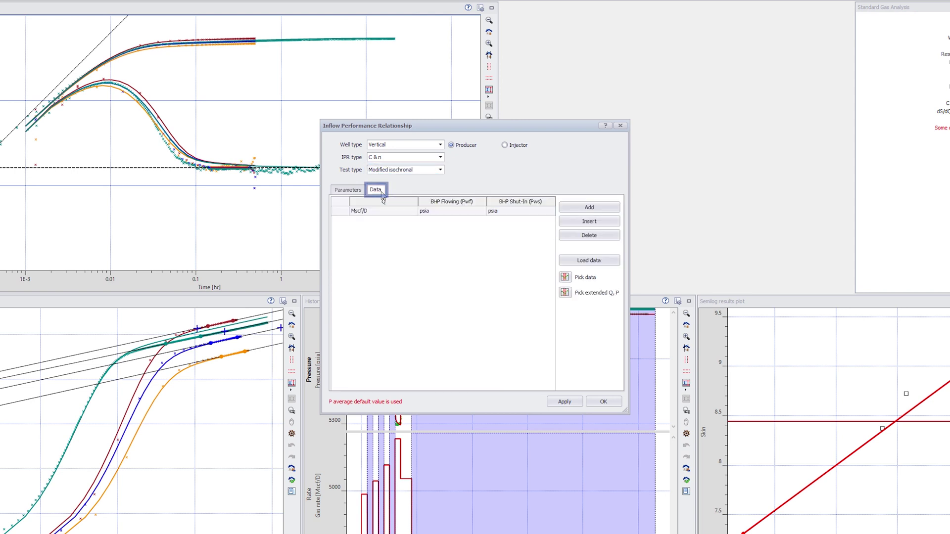
Step: Pick Rates #0, #2, #4 and #6 as the IPR test points
left_click(573, 283)
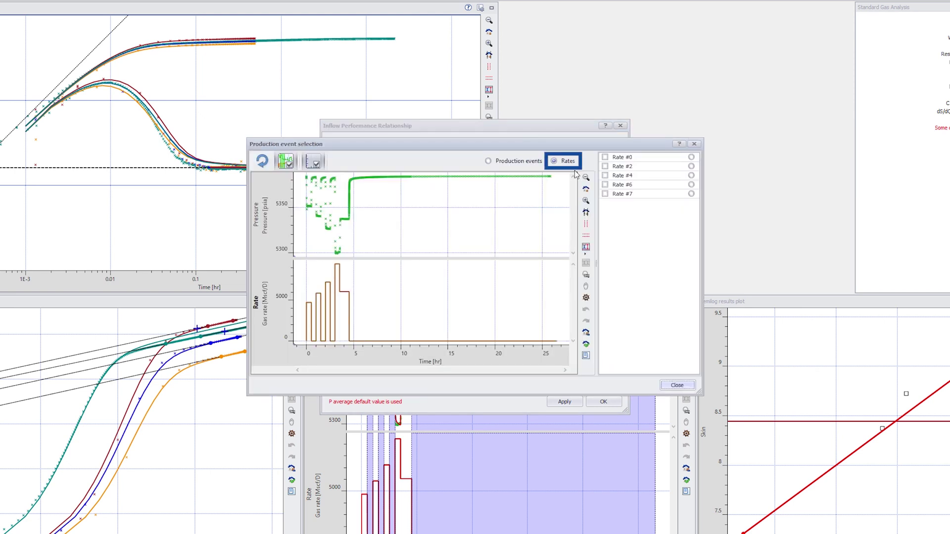
left_click(604, 157)
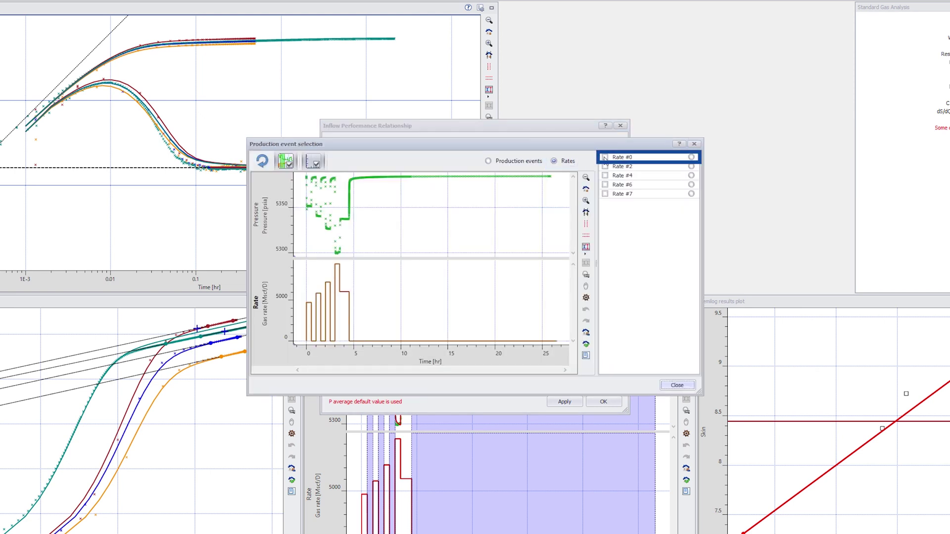
left_click(604, 166)
left_click(605, 175)
left_click(605, 185)
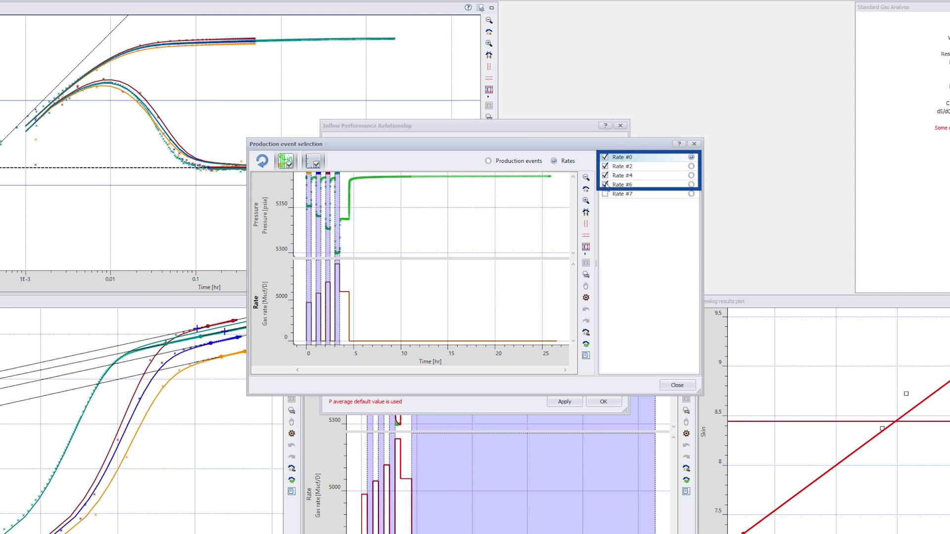
left_click(665, 386)
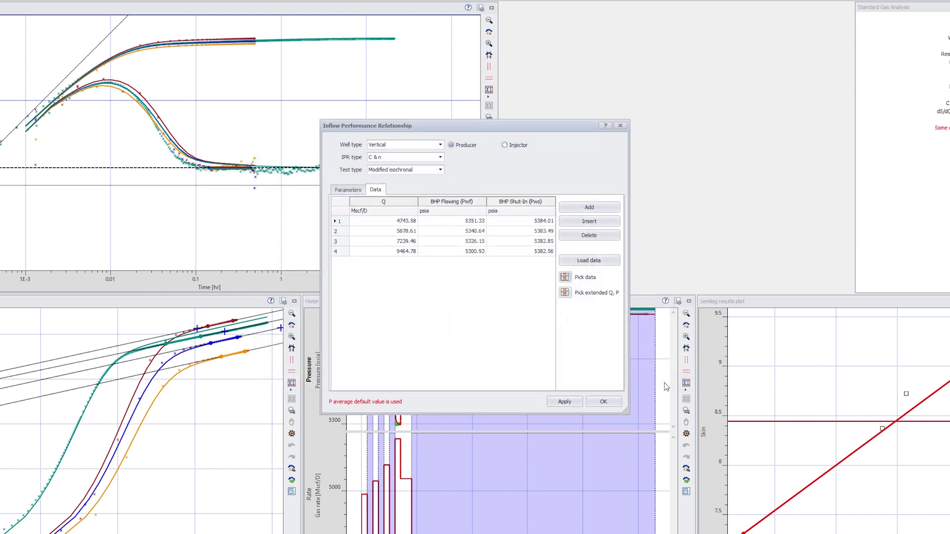
Step: Use Rate #7 as the extended point (6073.90 Mscf/D at 5337.56 psia) and review the parameters
left_click(566, 293)
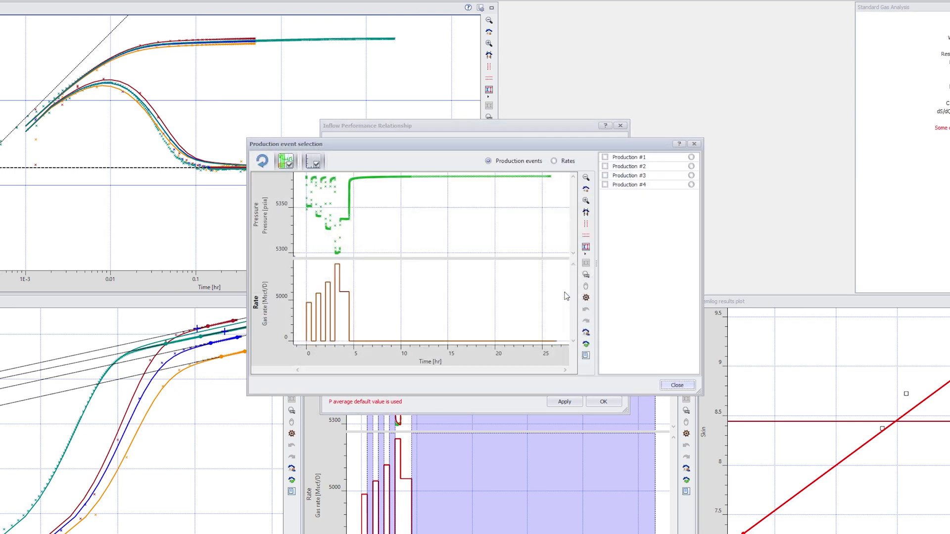
left_click(555, 161)
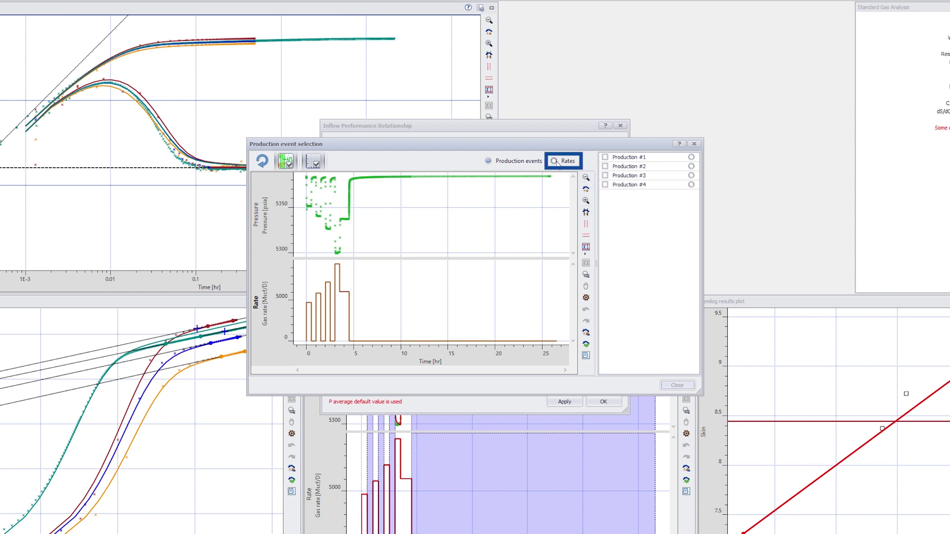
left_click(604, 194)
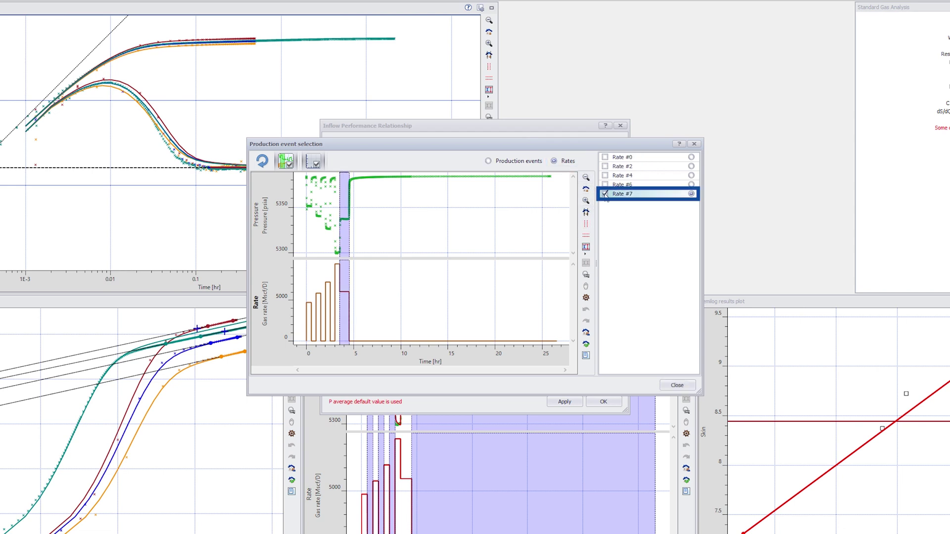
left_click(666, 385)
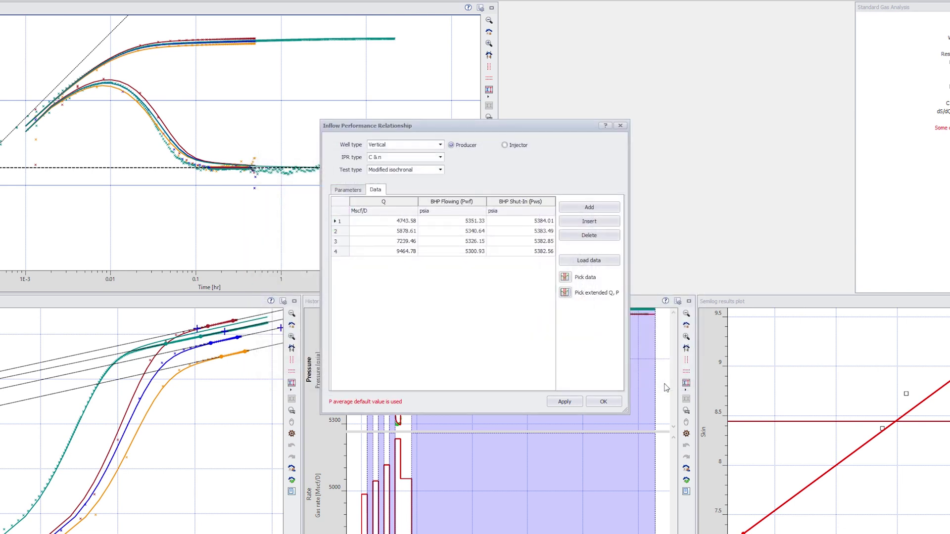
left_click(348, 189)
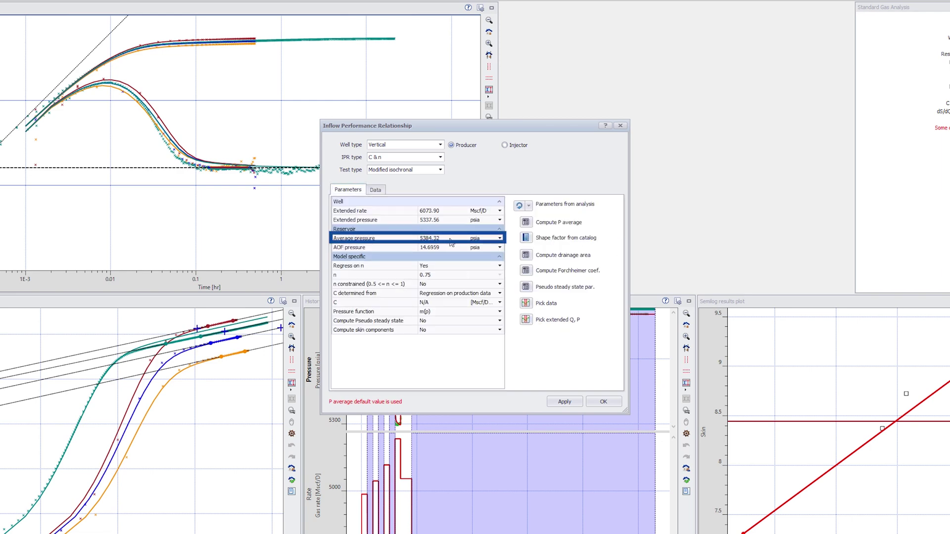
Step: Generate and maximize the IPR plot, adding a legend and the C & n results (AOF, n)
left_click(603, 401)
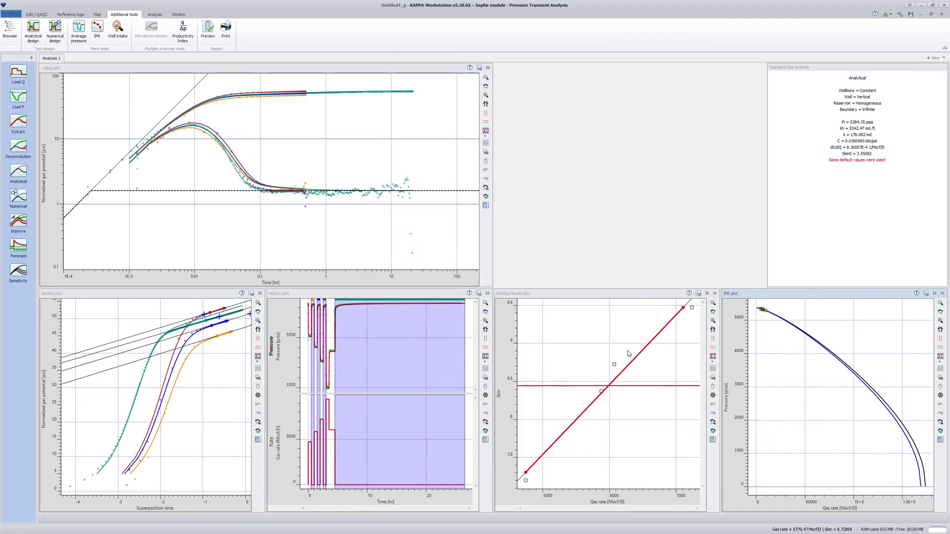
double_click(774, 294)
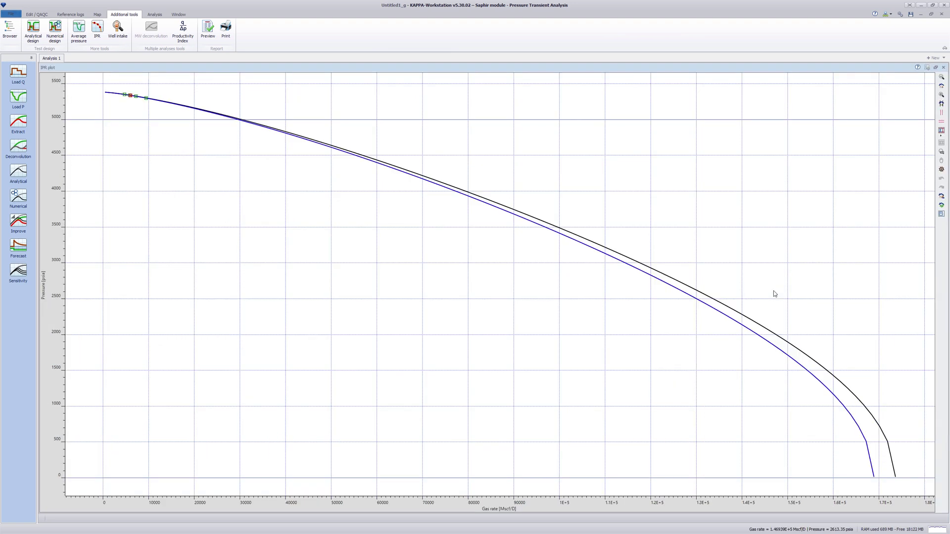
right_click(131, 232)
left_click(141, 234)
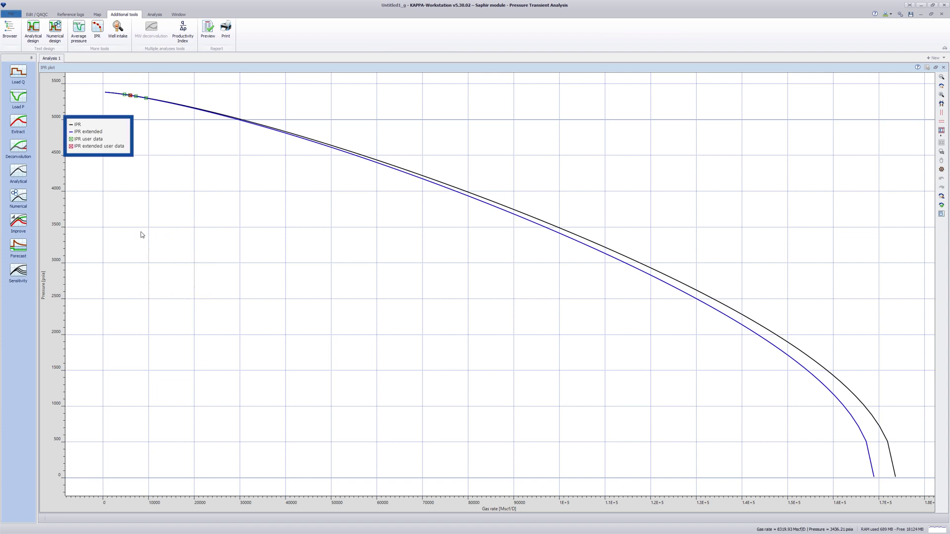
right_click(142, 234)
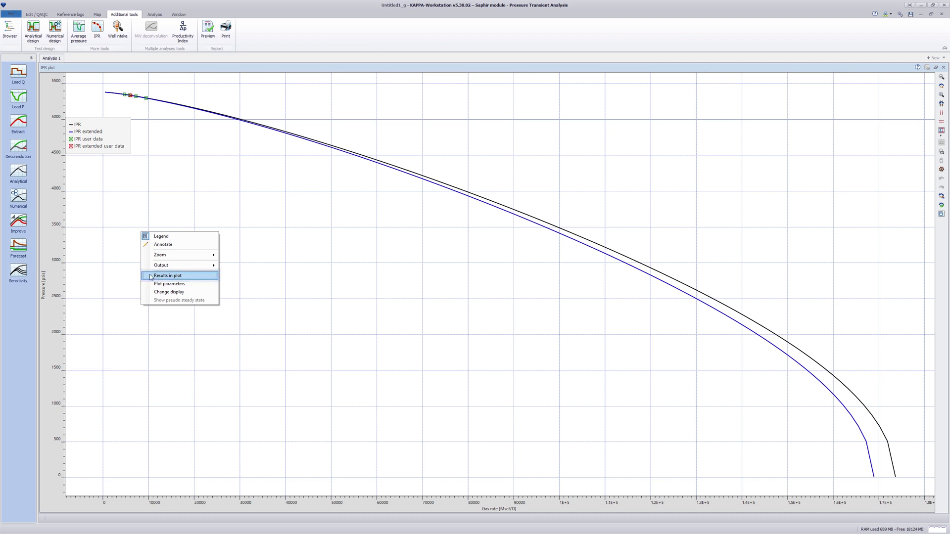
left_click(150, 276)
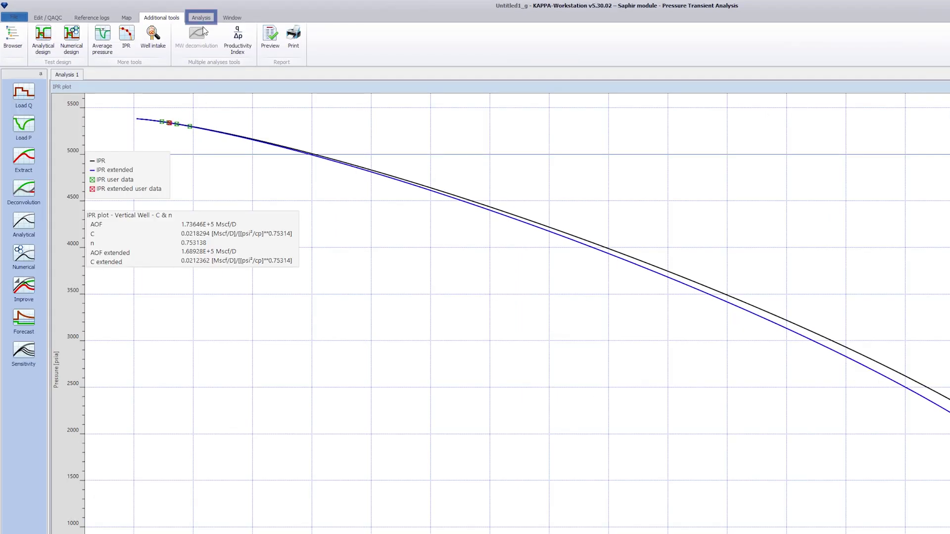
Step: Toggle the IPR between log-log gas potential and linear pressure-versus-rate, then re-tile it with the C&n results
left_click(201, 17)
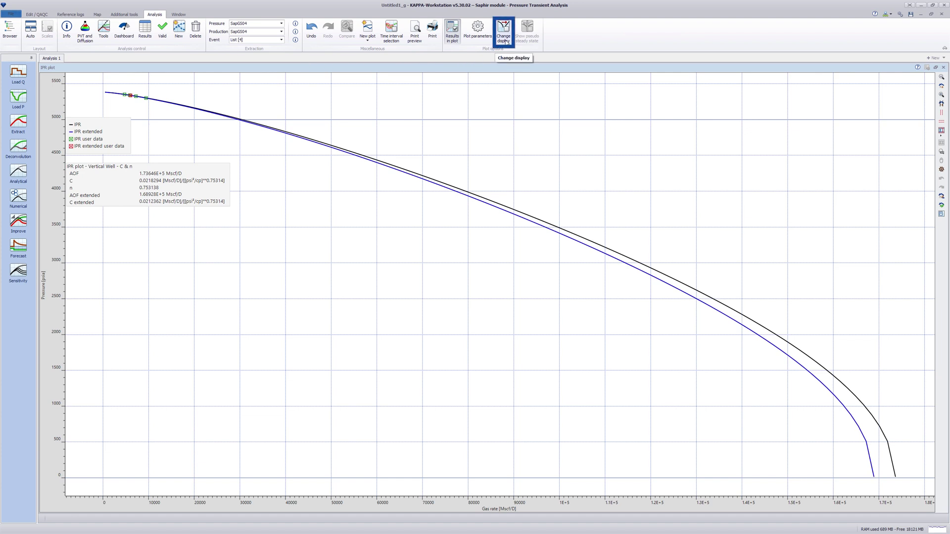
left_click(504, 41)
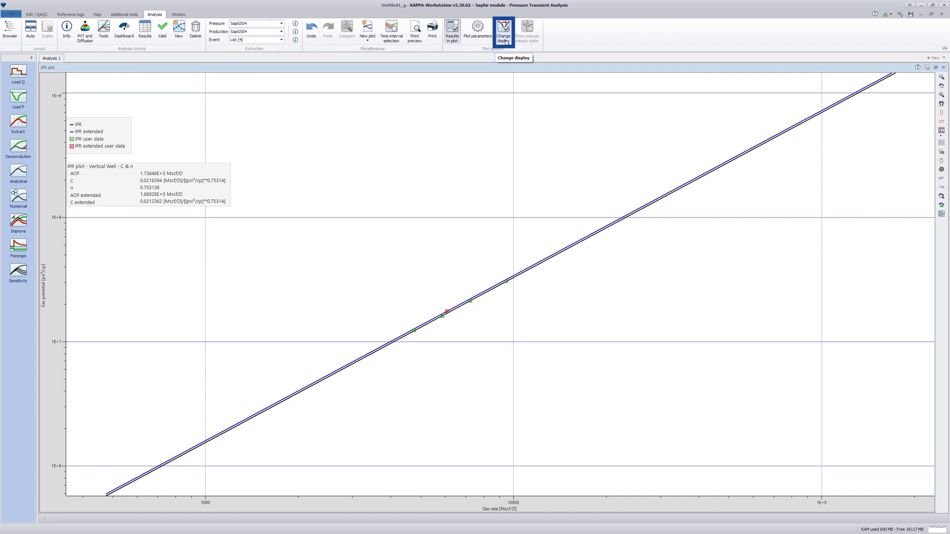
left_click(505, 41)
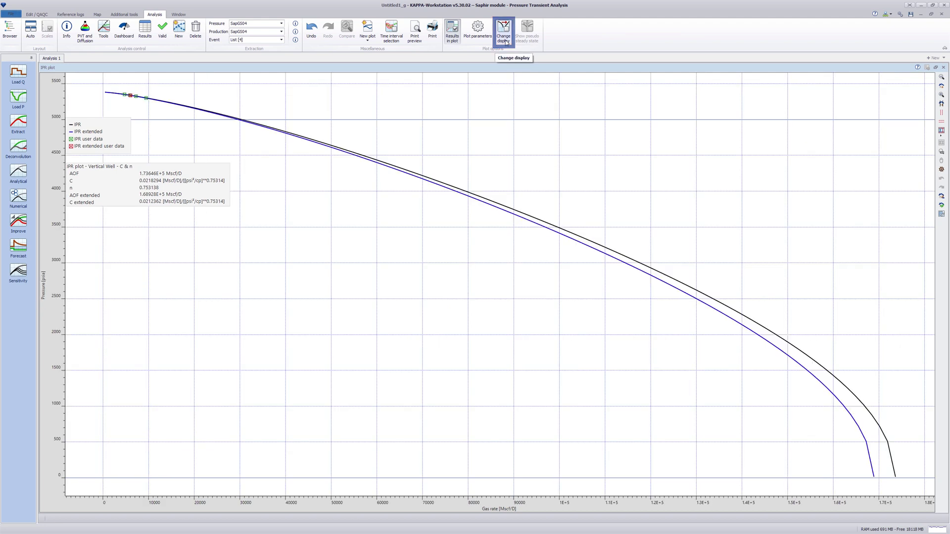
double_click(498, 68)
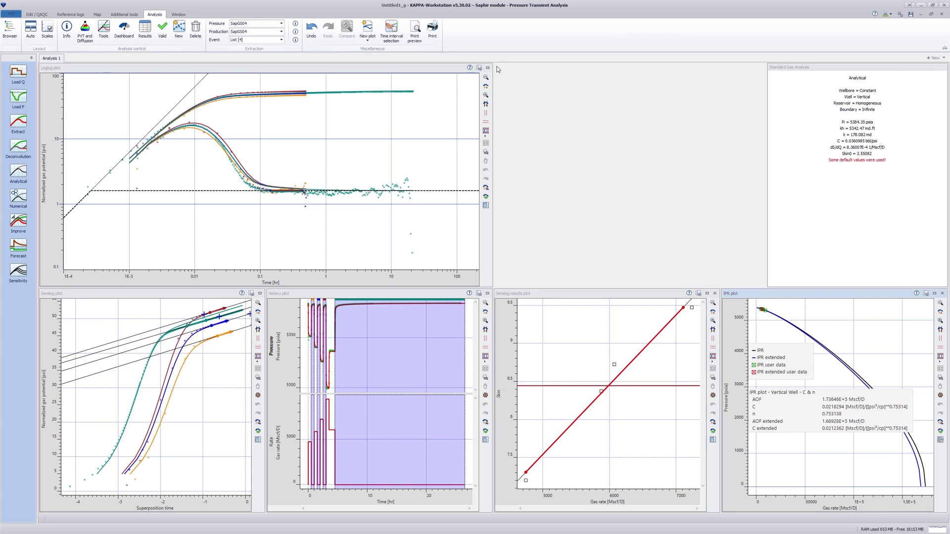